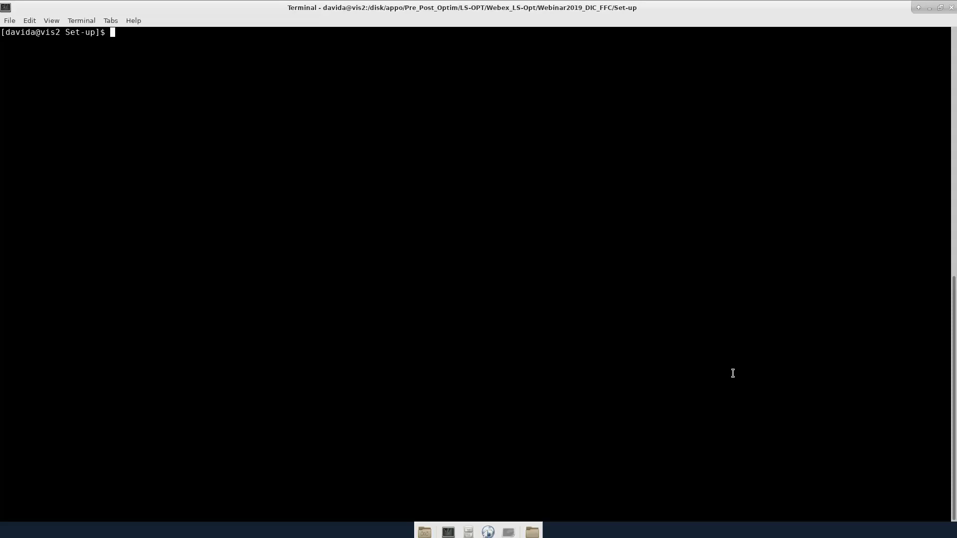
Step: List the three Set-up files with ls and tab-complete 'emacs M' to MFz_GOM.xml
type("ls")
key("Return")
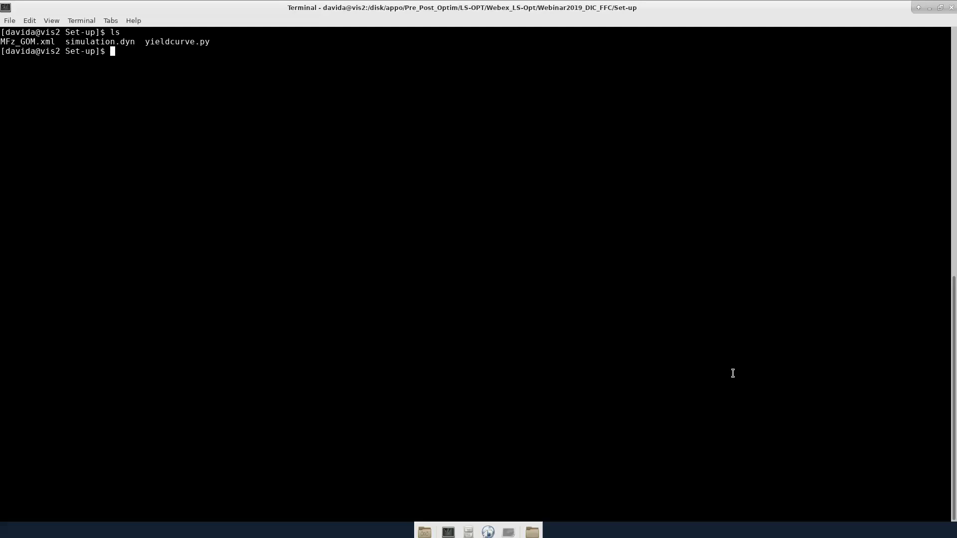
type("emacs M")
key("Tab")
Step: Open MFz_GOM.xml in a background Emacs and fold the Displacement.DIM and Force.DIM elements
type("&")
key("Return")
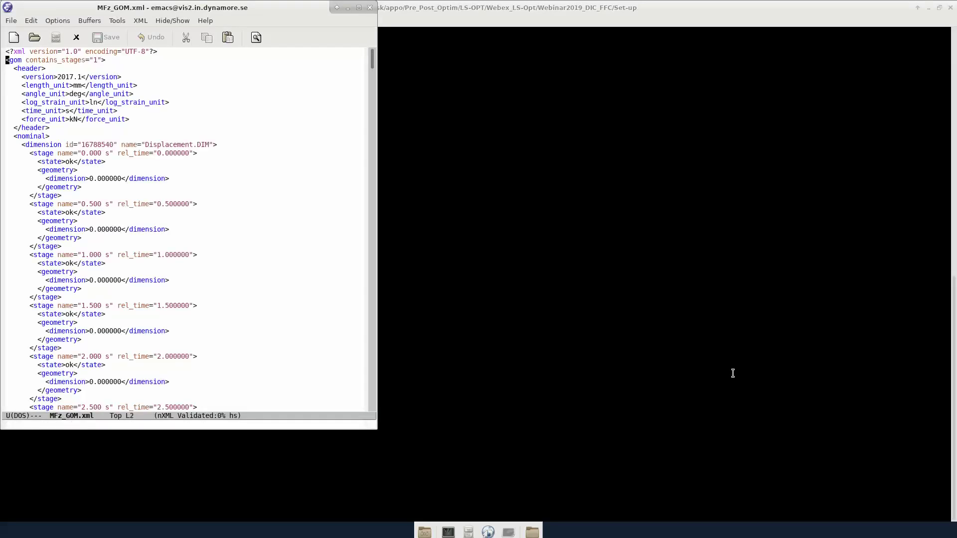
key("Down")
key("Down")
key("Down")
key("Down")
key("Down")
key("Down")
key("Down")
key("Down")
key("Down")
key("Down")
key("End")
key("ctrl+c")
key("at")
key("ctrl+c")
key("Down")
Step: Fold the epsY and epsX strain component elements, then quit Emacs
key("ctrl+c")
key("at")
key("ctrl+c")
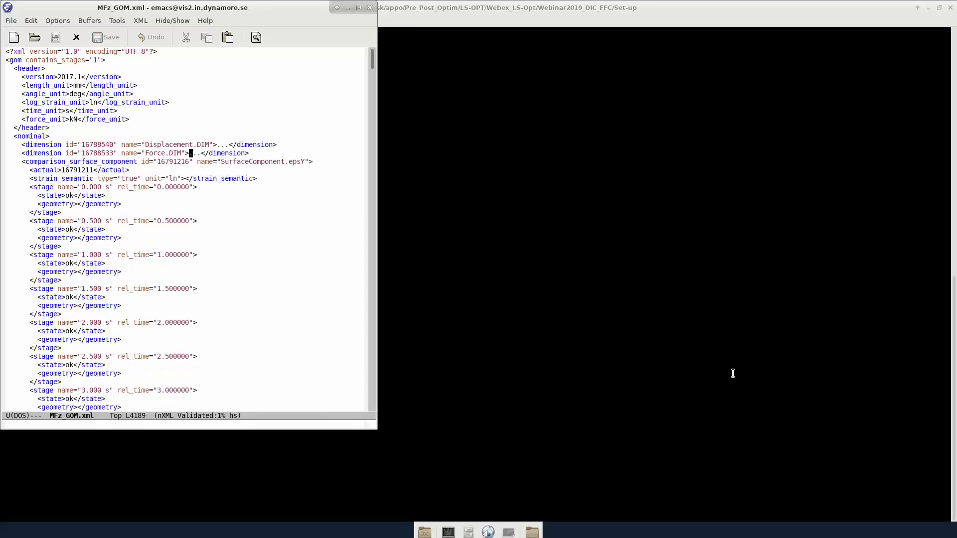
key("Down")
key("End")
key("ctrl+c")
key("at")
key("ctrl+c")
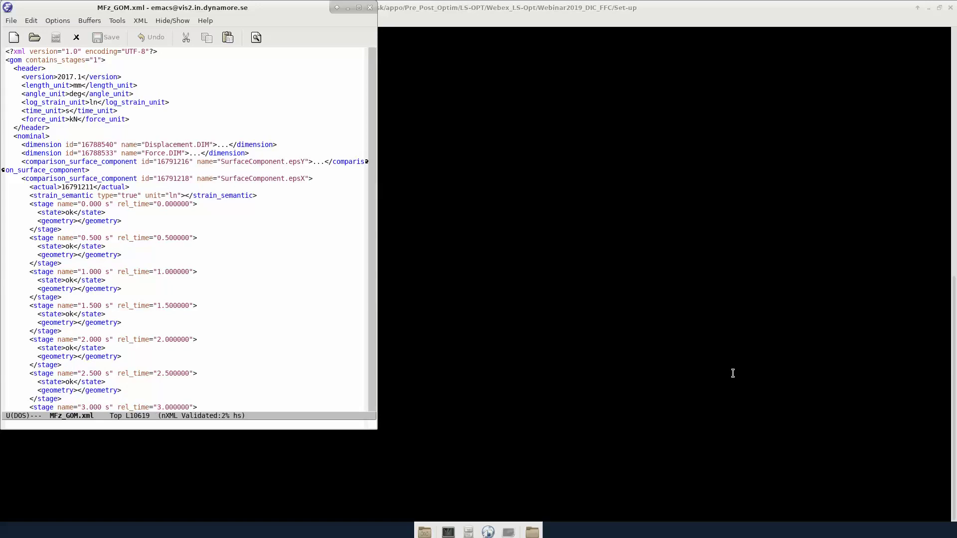
key("ctrl+c")
key("at")
key("ctrl+c")
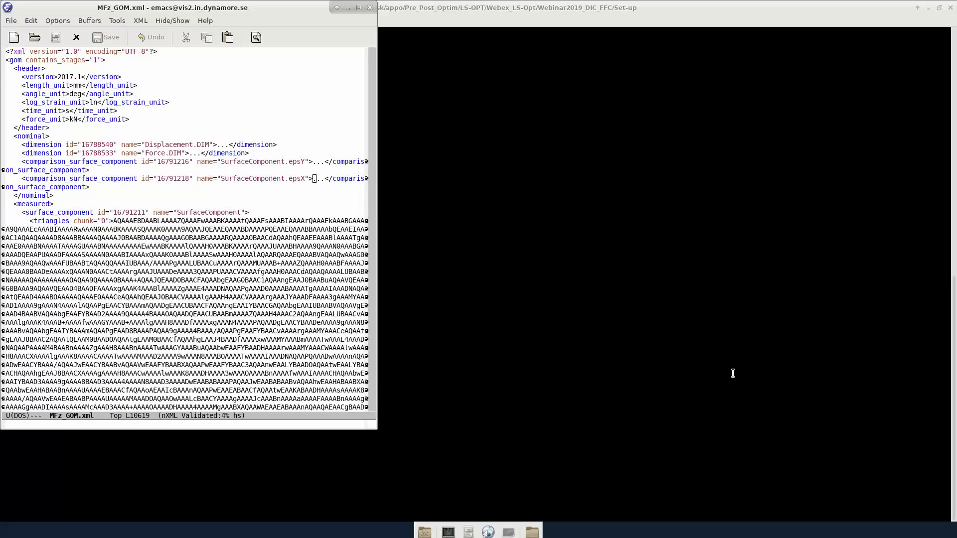
key("ctrl+x")
key("ctrl+c")
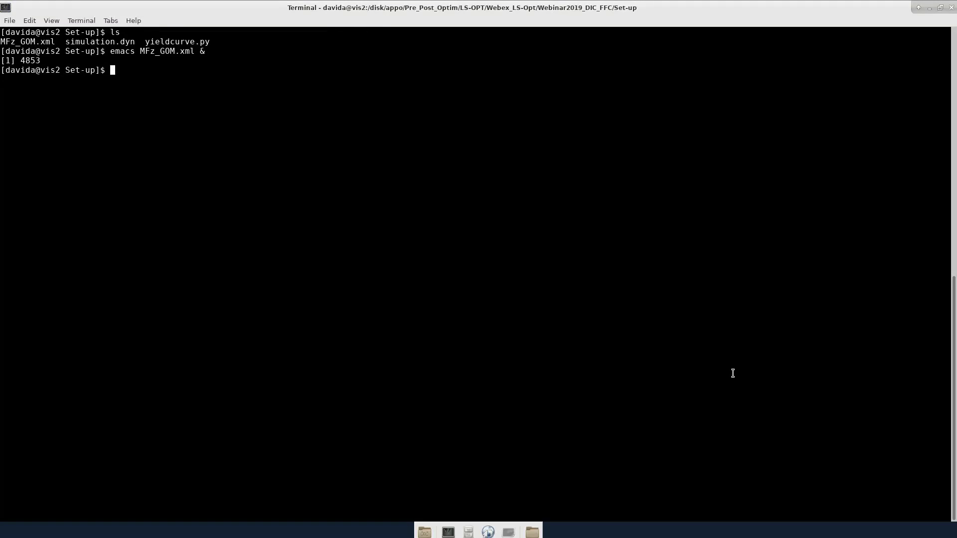
Step: Launch yieldcurve.py in a background Emacs with 'emacs yieldcurve.py &'
type("emacs yie")
key("Tab")
type("&")
key("Return")
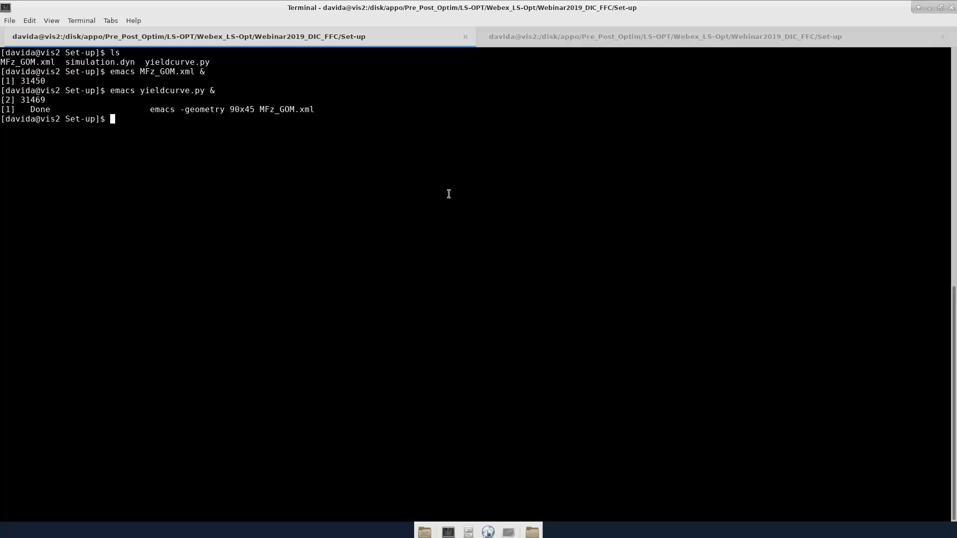
Step: Launch lsoptui and create a new project named FFC
type("lsoptui")
key("Return")
left_click(394, 224)
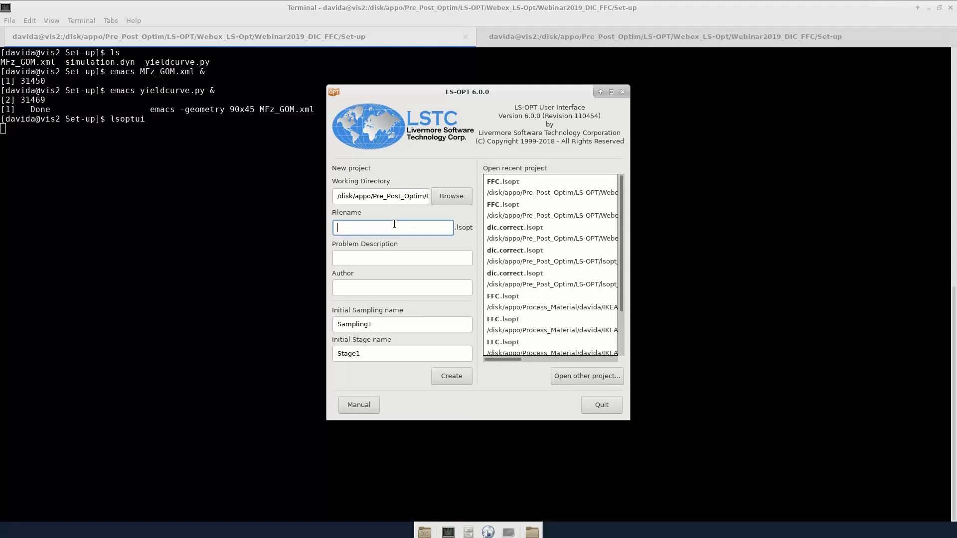
type("FFC")
left_click(453, 376)
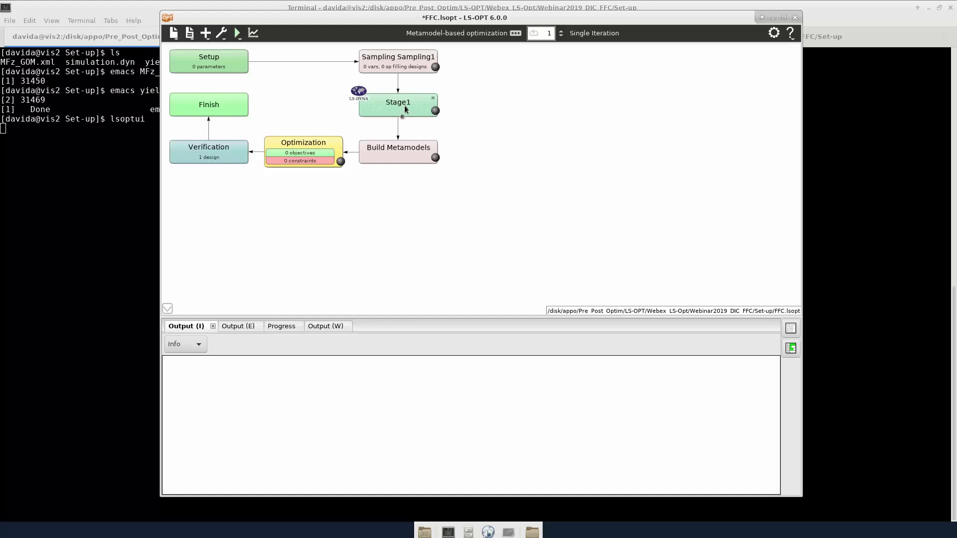
Step: Rename Stage1 to Hardening
right_click(431, 108)
left_click(443, 112)
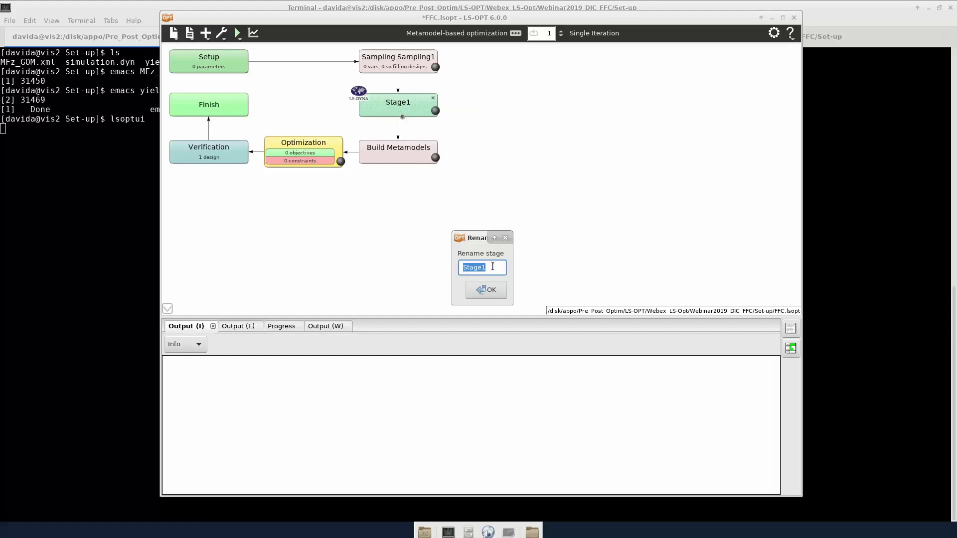
type("Hardening")
key("Return")
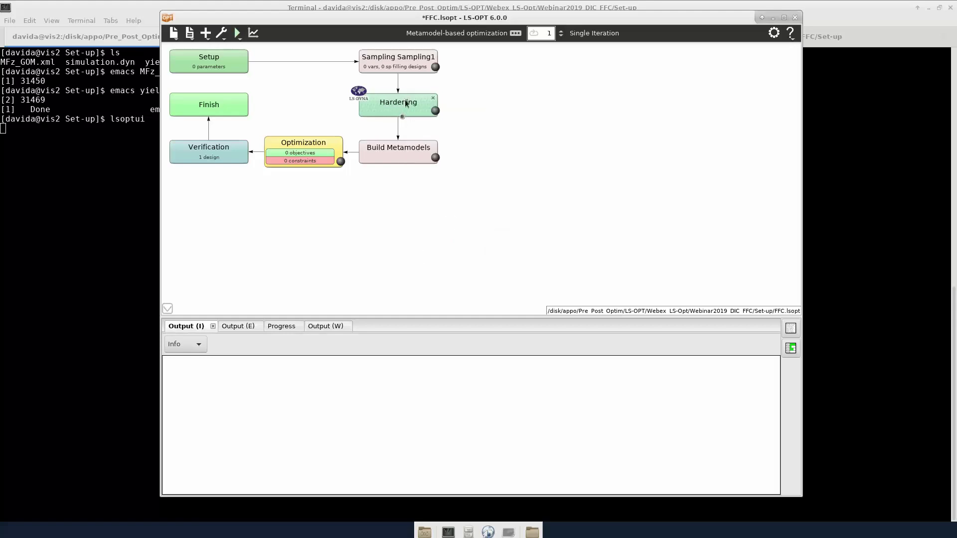
Step: Make Hardening a User-Defined package running python3.6 on yieldcurve.py with global limit 8
double_click(406, 103)
left_click(653, 120)
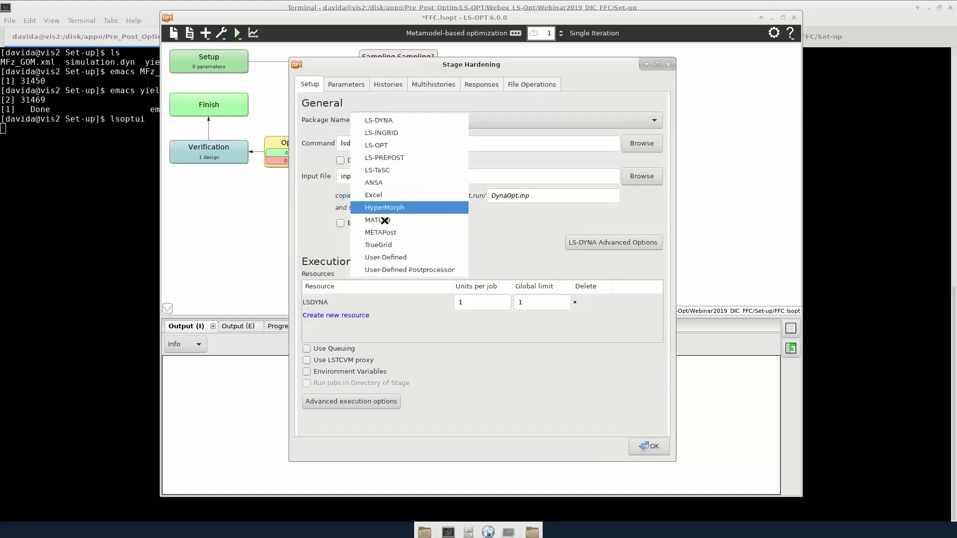
left_click(386, 257)
left_click(394, 143)
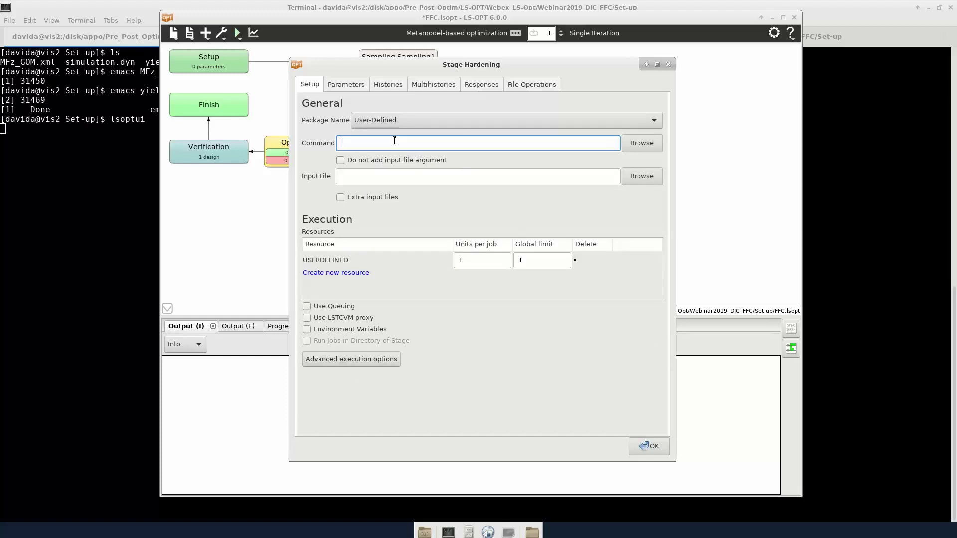
type("python3.6")
left_click(641, 176)
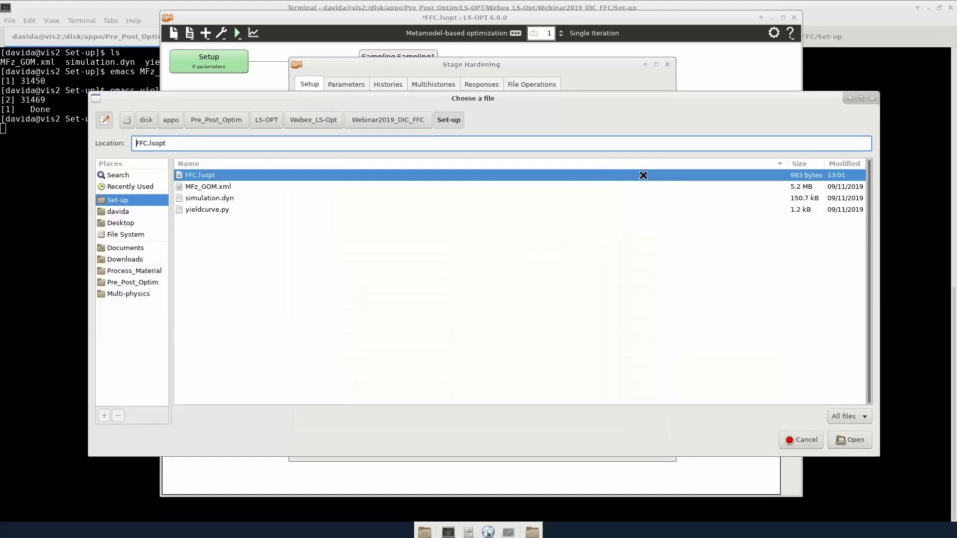
double_click(212, 209)
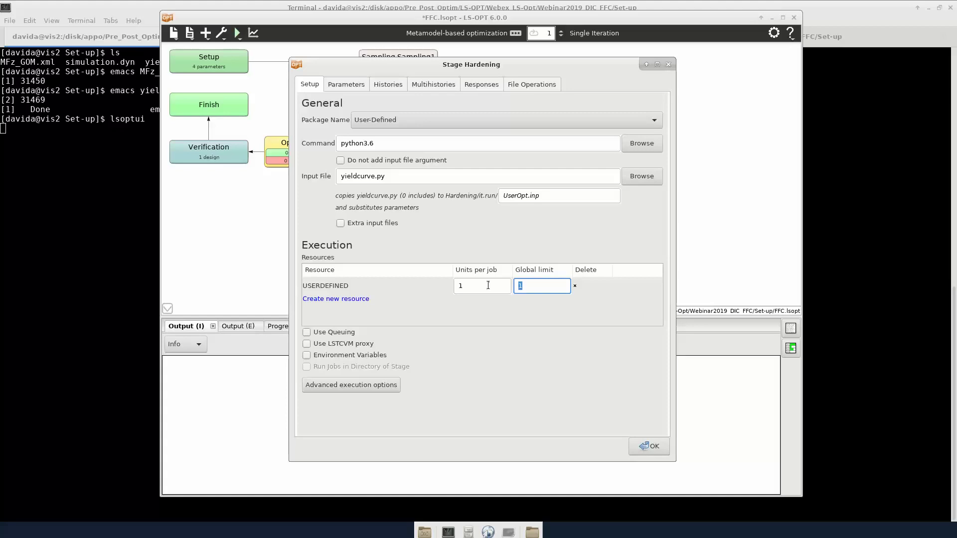
type("8")
left_click(647, 446)
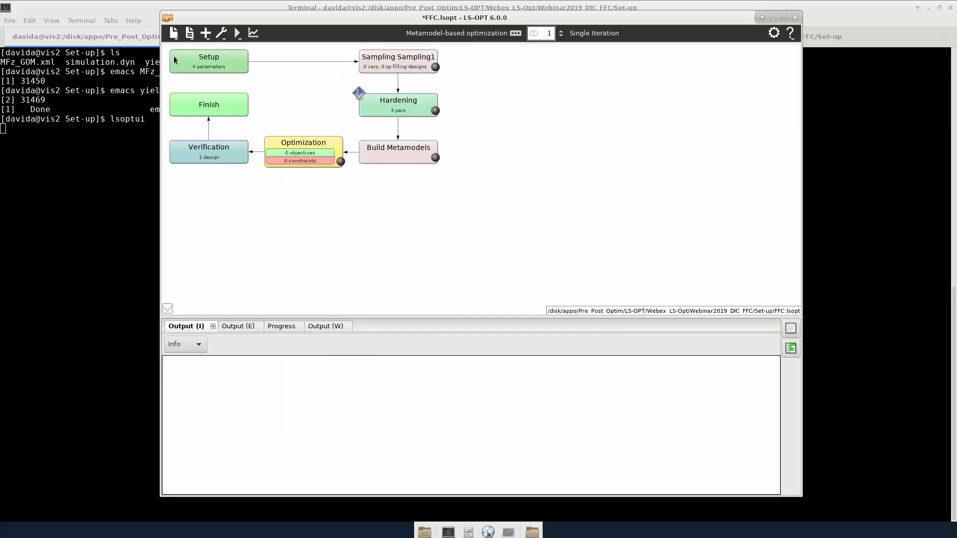
Step: Make parameters b, c, d and n continuous in the global setup
double_click(236, 62)
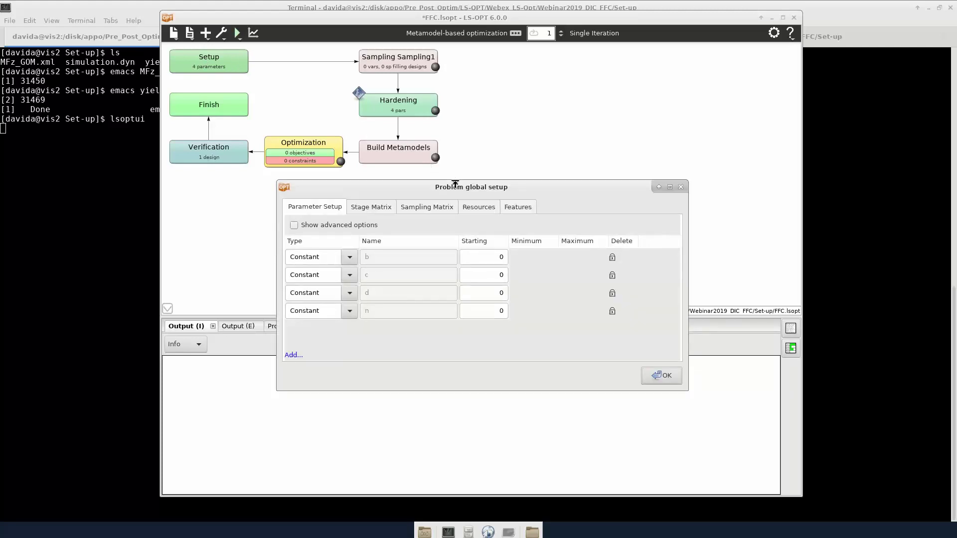
left_click(349, 257)
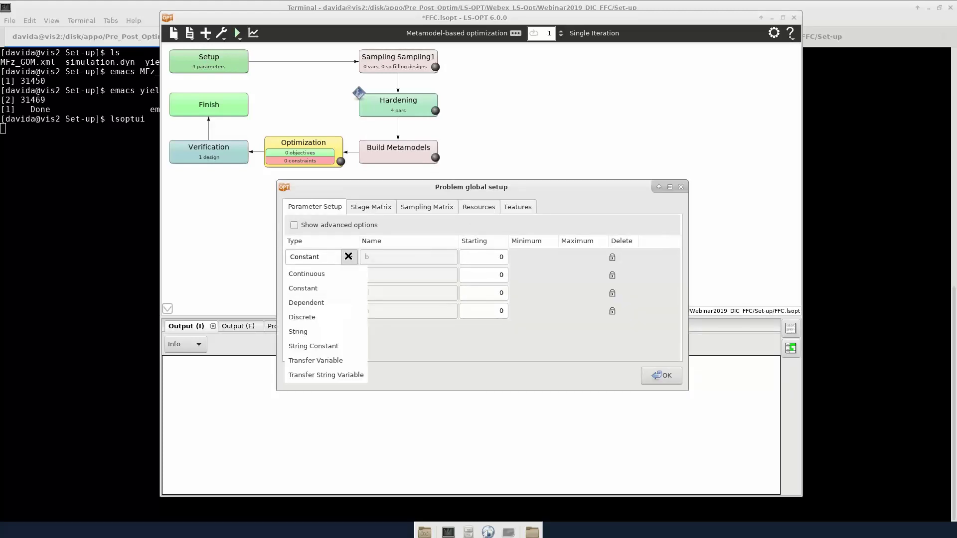
left_click(338, 277)
left_click(348, 275)
left_click(344, 292)
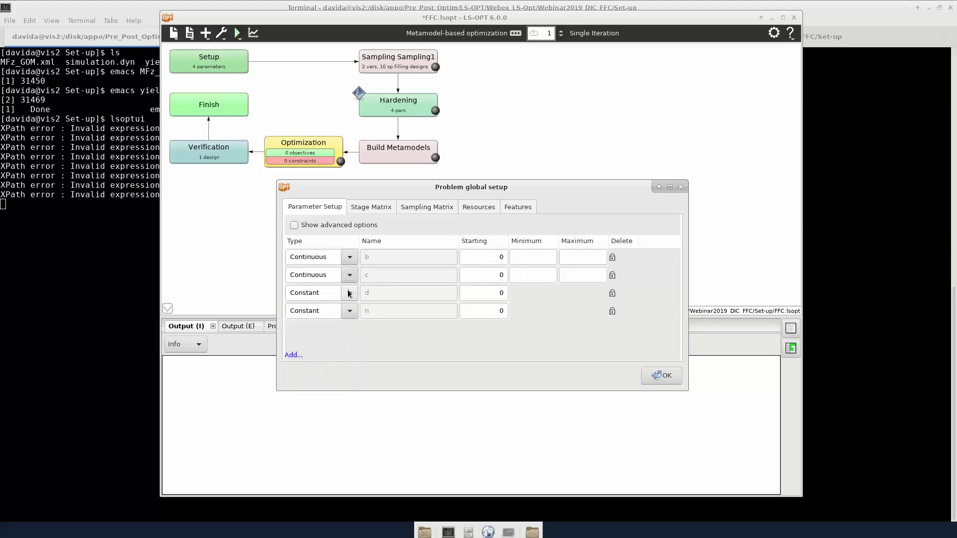
left_click(348, 294)
left_click(344, 309)
left_click(348, 312)
left_click(339, 327)
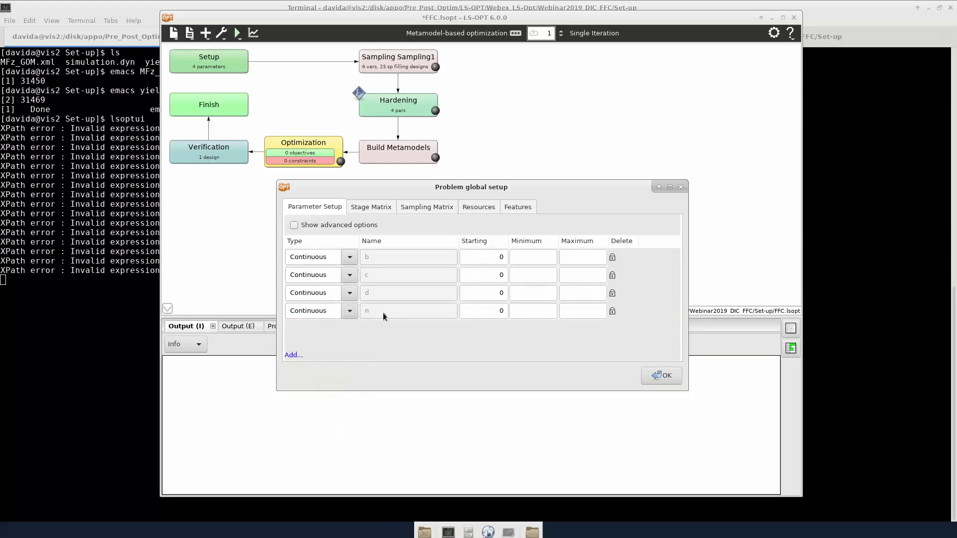
Step: Give b start 0.5, minimum 0.001, and c start 0.2, range 0.001 to 2
double_click(480, 256)
type("0.5")
left_click(544, 256)
type("0.001")
key("Tab")
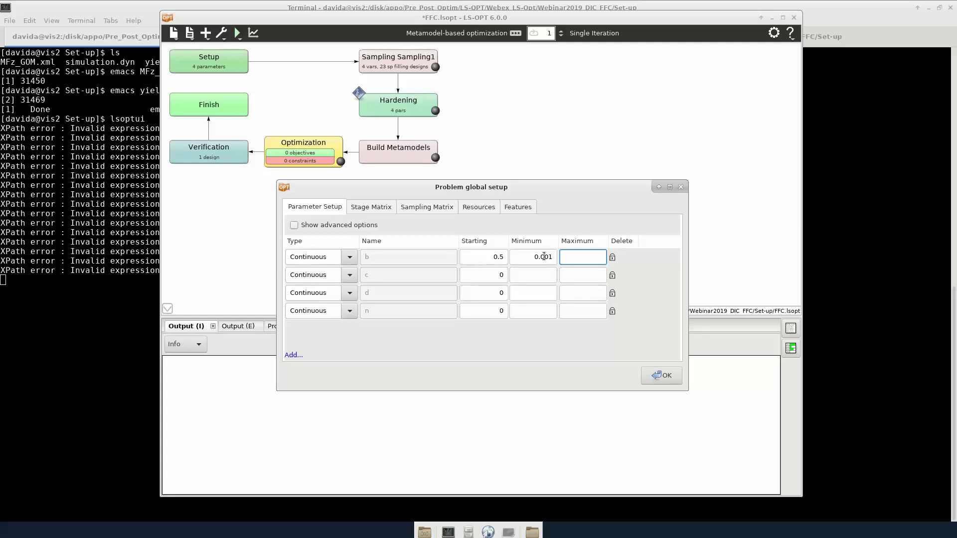
key("Tab")
key("Tab")
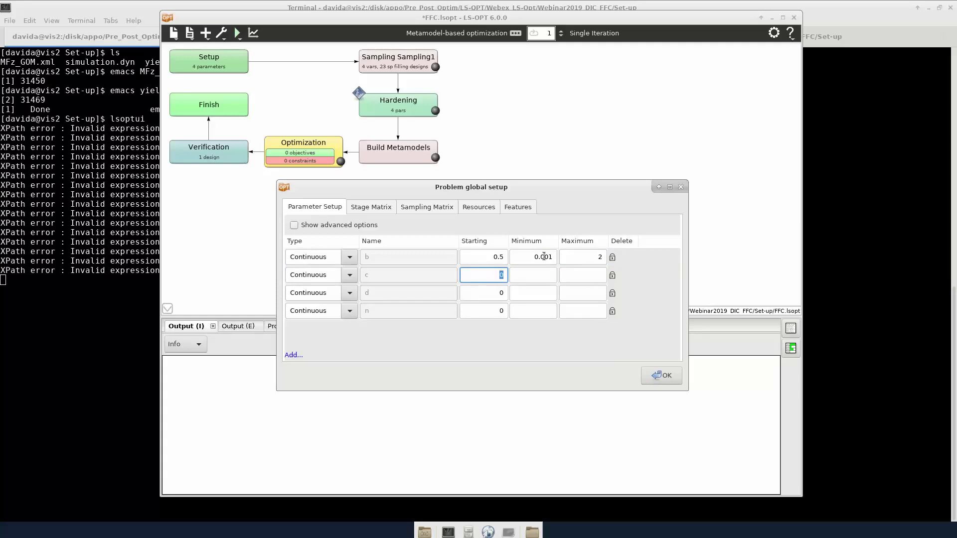
type("0.2")
key("Tab")
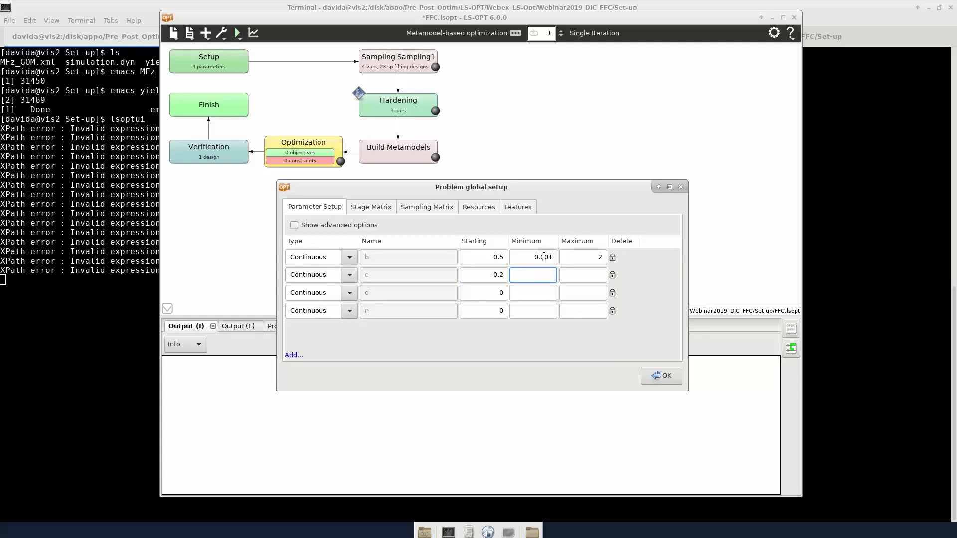
type("0.001")
key("Tab")
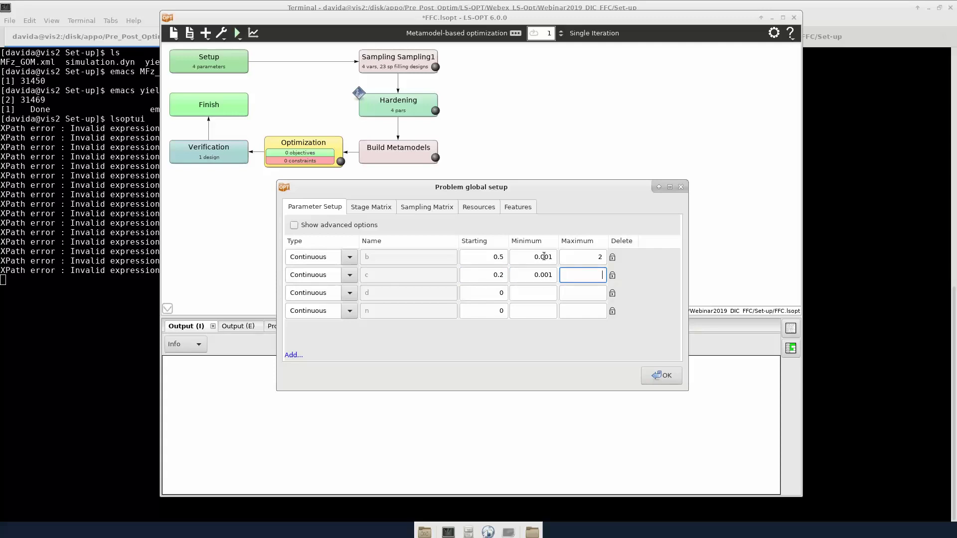
type("2")
key("Tab")
Step: Give d and n start 0.5 with range 0.01 to 2, and close the setup
key("Tab")
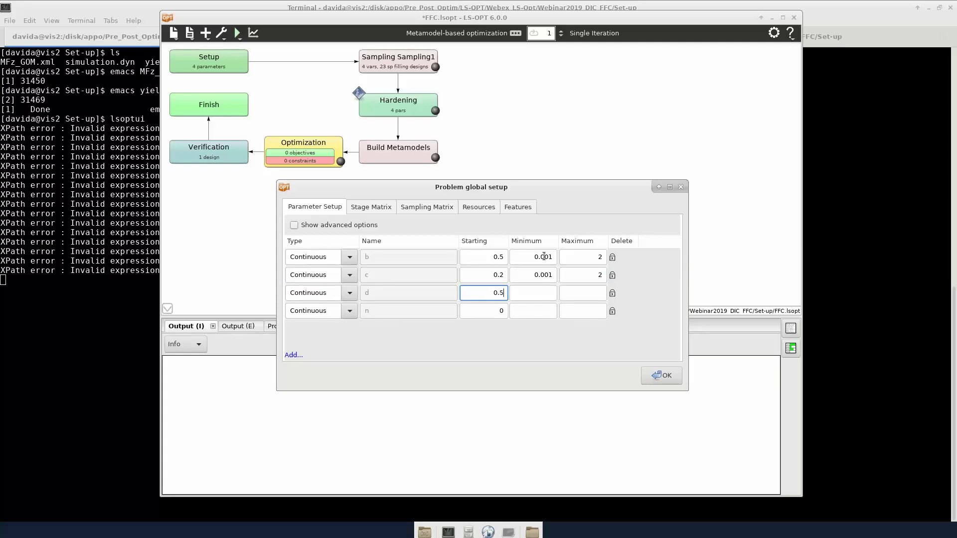
key("Tab")
type("0.01")
key("Tab")
type("2")
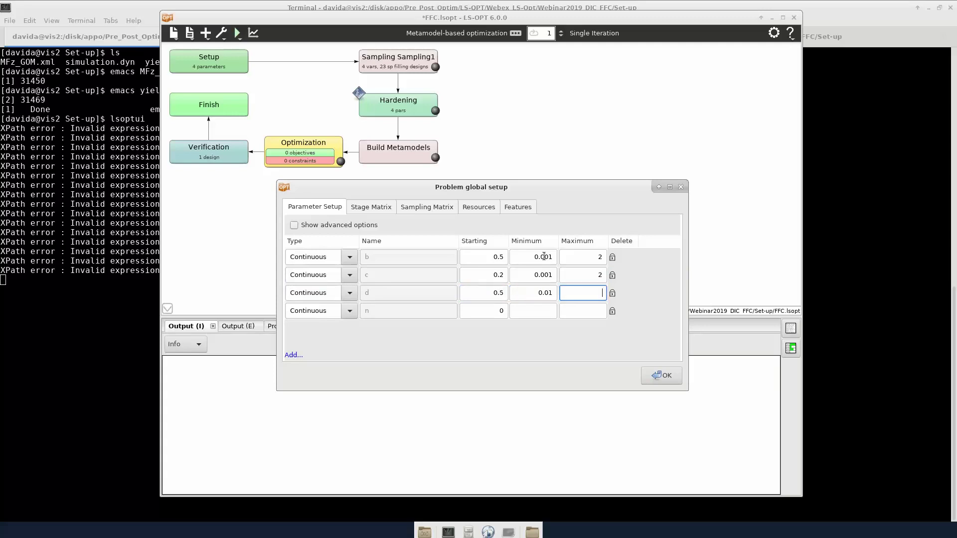
key("Tab")
key("Tab")
type("0.")
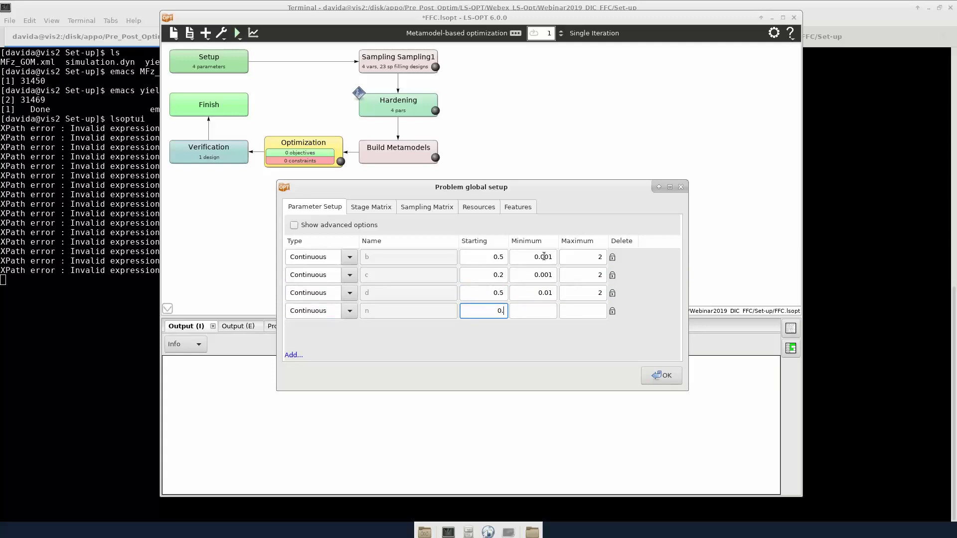
type("5")
key("Tab")
type("0.01")
key("Tab")
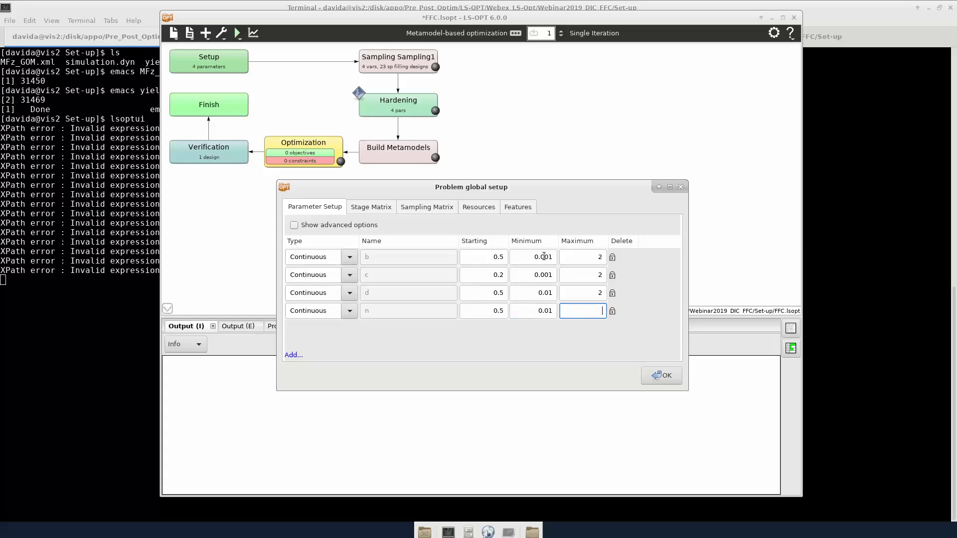
left_click(505, 274)
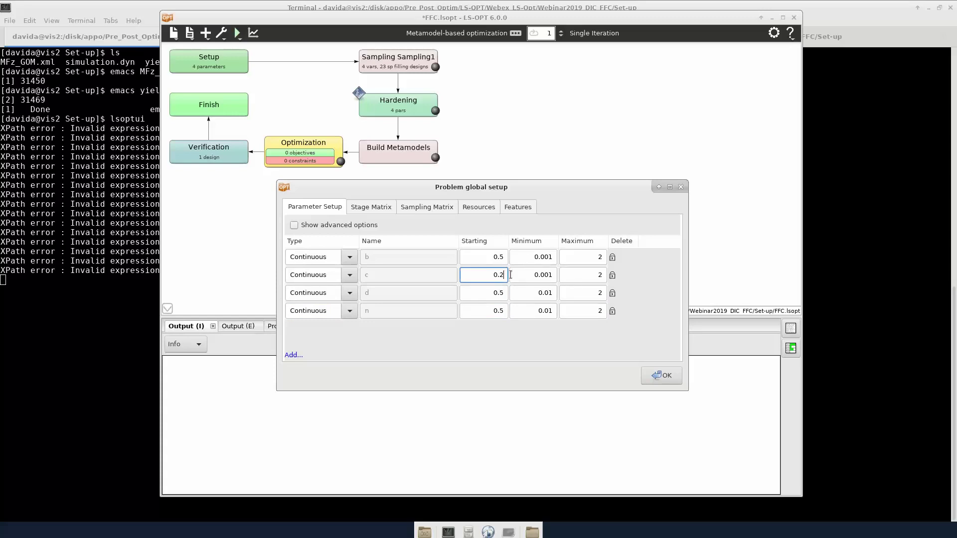
left_click(663, 376)
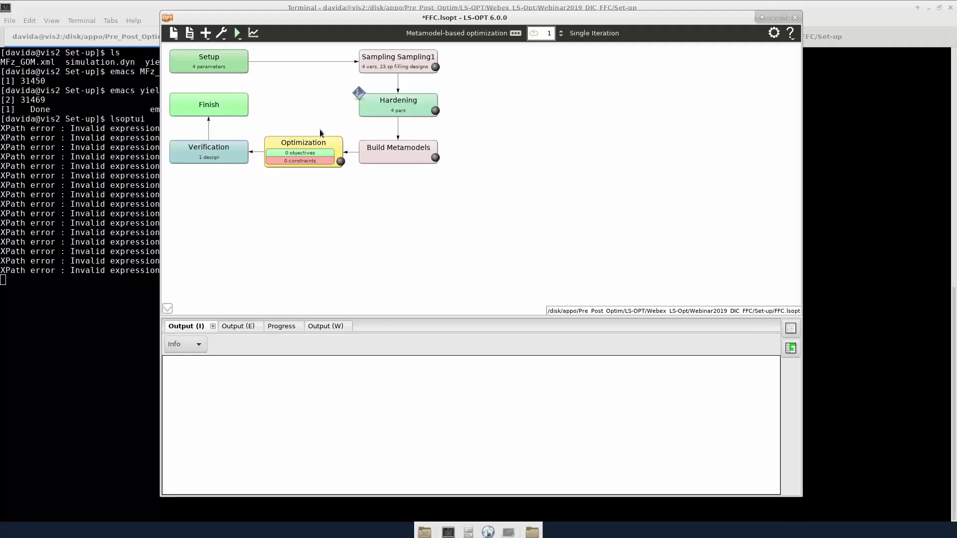
Step: Add a new stage named Simulation to the workflow
left_click(210, 39)
mouse_move(235, 61)
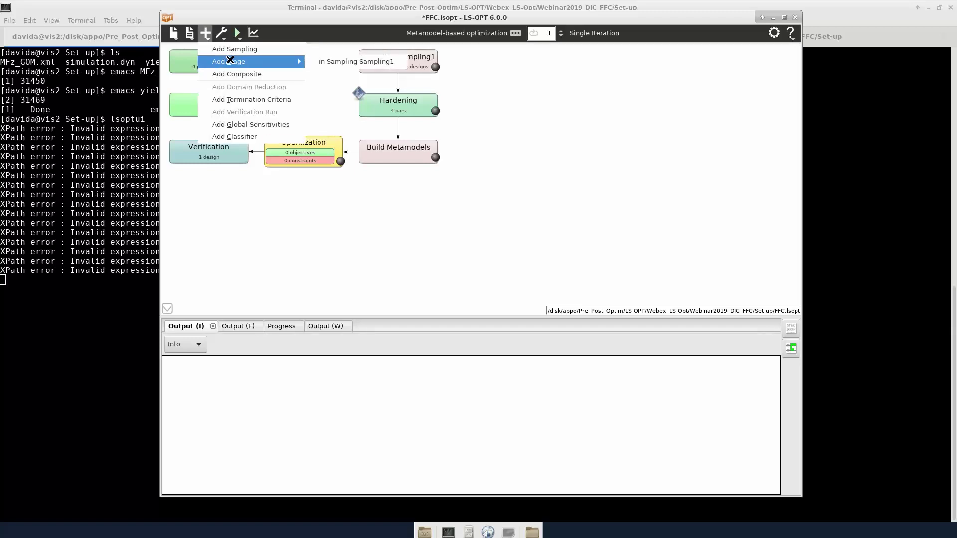
left_click(371, 65)
type("S")
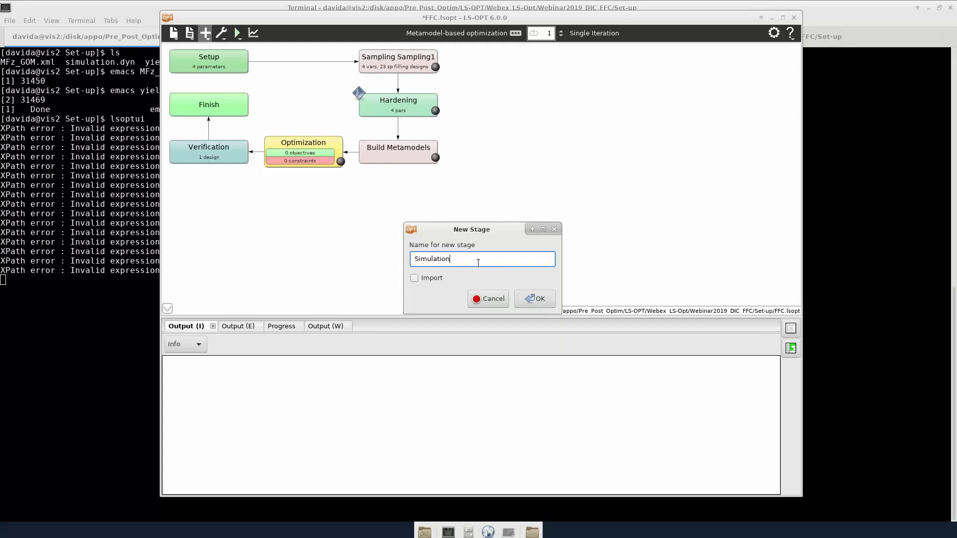
type("imulation")
left_click(537, 299)
Step: Link Hardening into the Simulation stage and re-layout the flowchart as a vertical chain
mouse_move(407, 120)
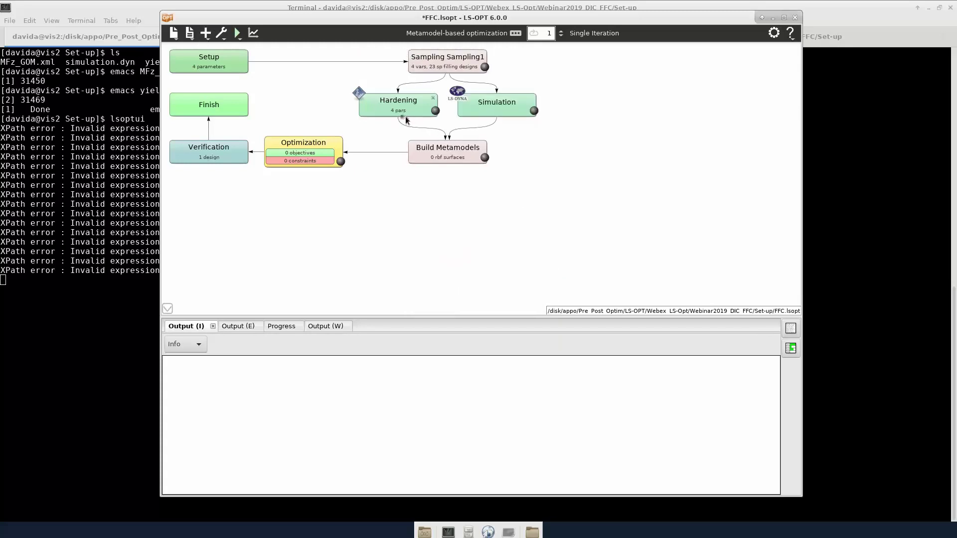
left_click_drag(402, 118, 479, 104)
left_click(221, 33)
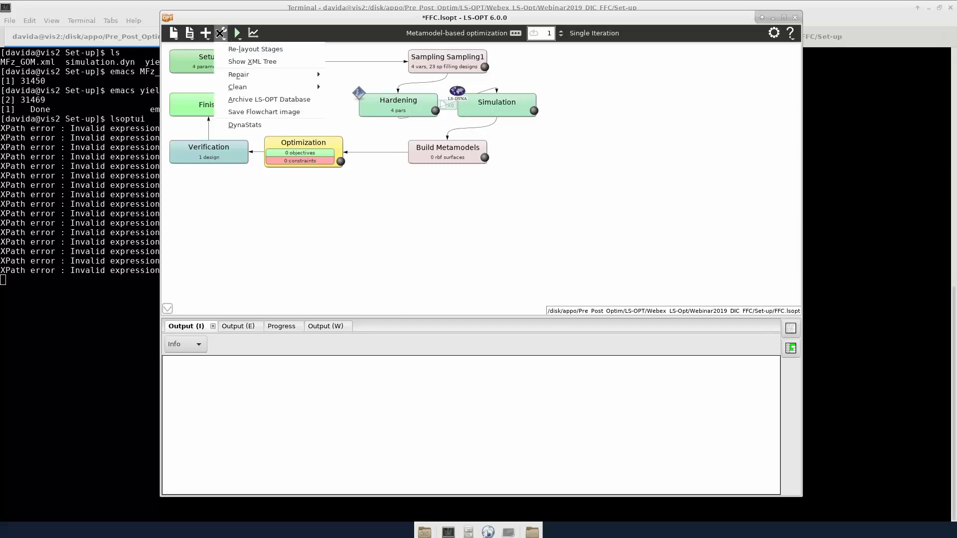
left_click(240, 49)
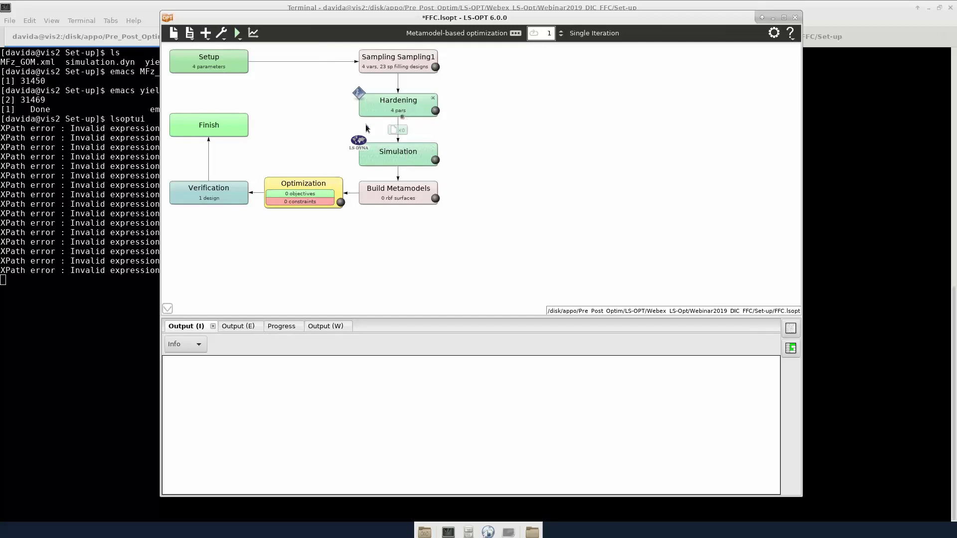
double_click(402, 157)
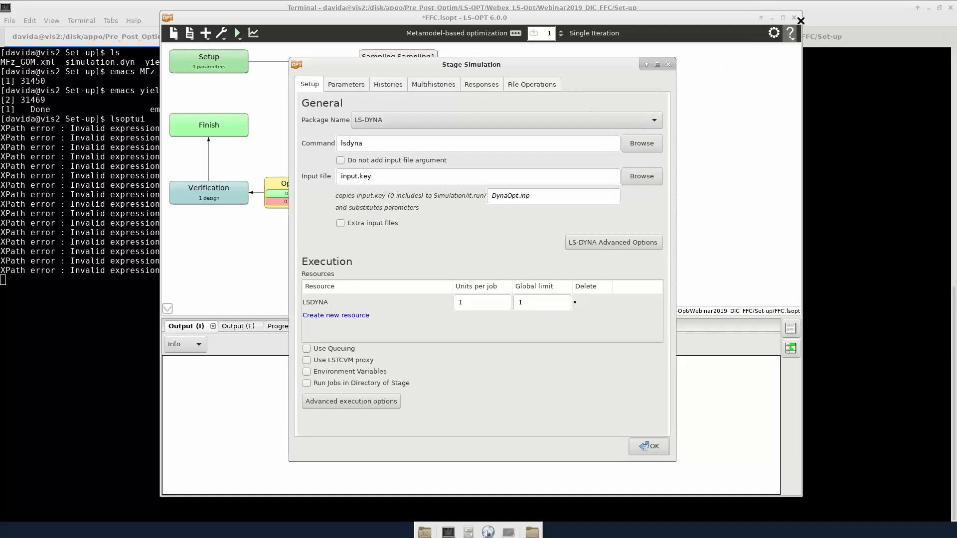
left_click(822, 9)
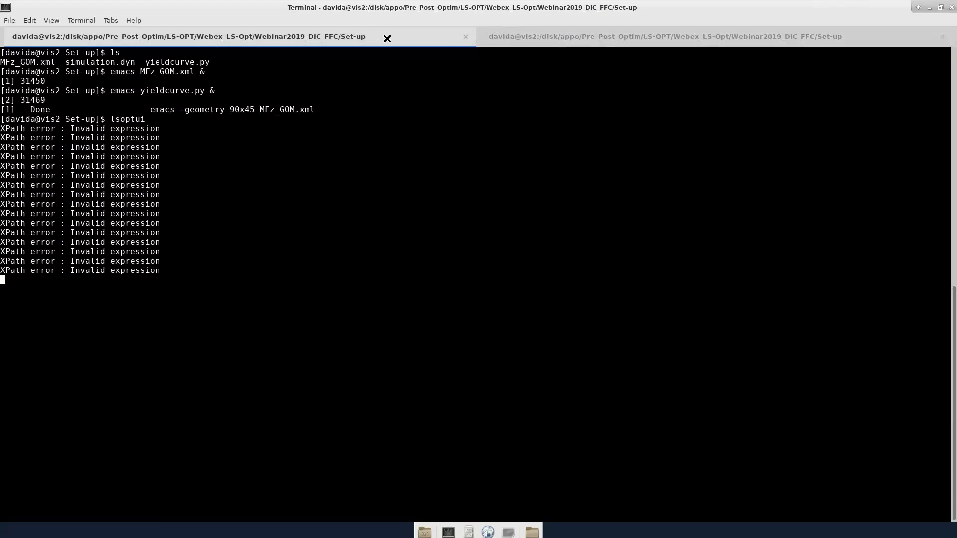
Step: In a new tab, run 'mppsub -v' and copy the R11_1_0 avx2 intelmpi-2018 build name
key("ctrl+shift+t")
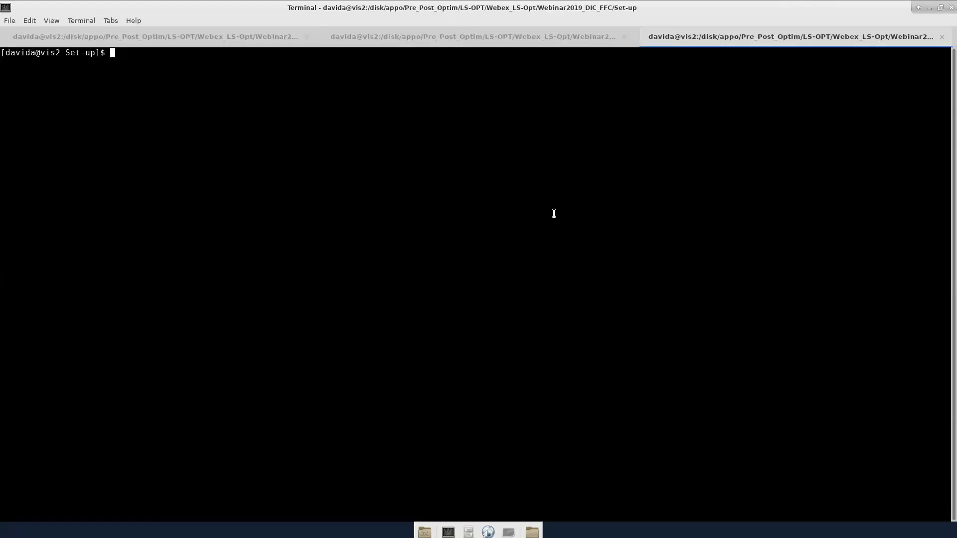
type("mppsub")
key("Return")
key("Up")
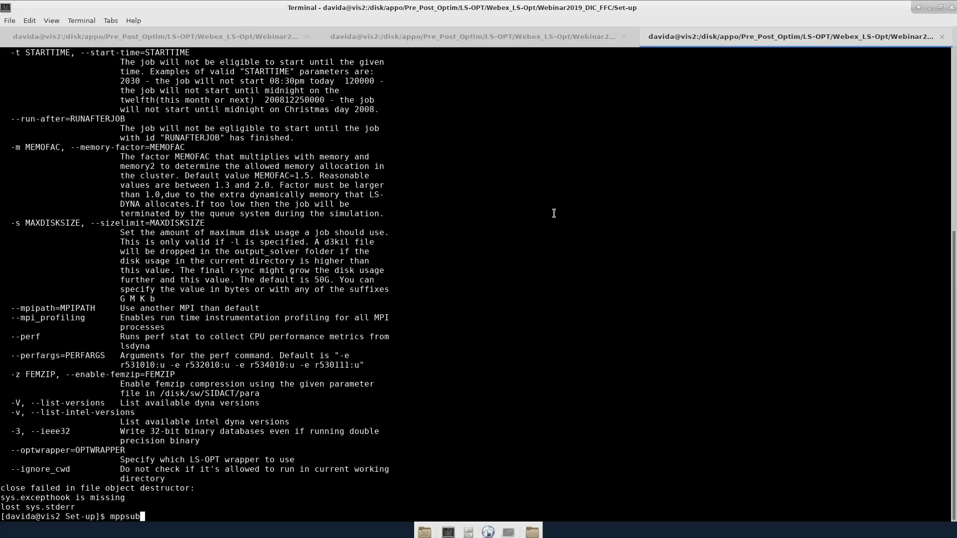
type("-v")
key("Return")
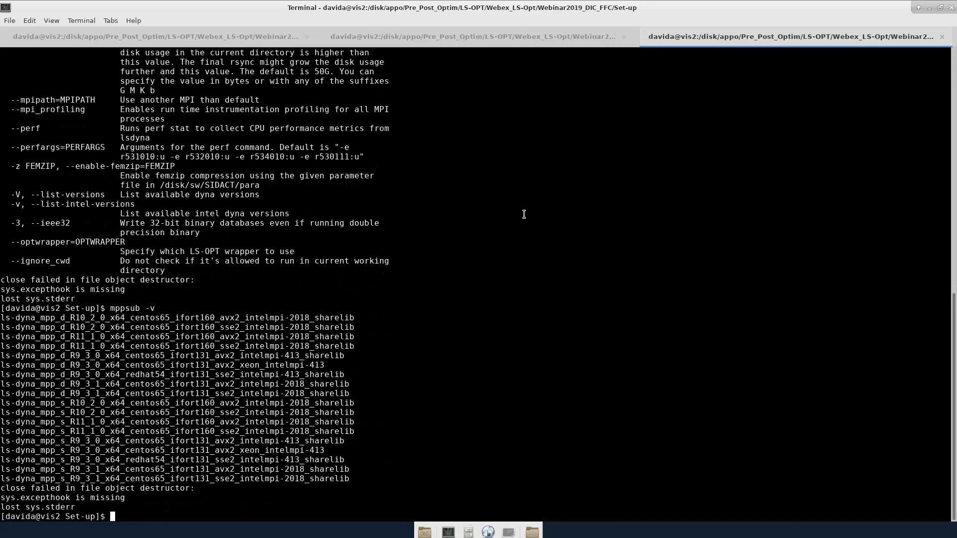
triple_click(100, 420)
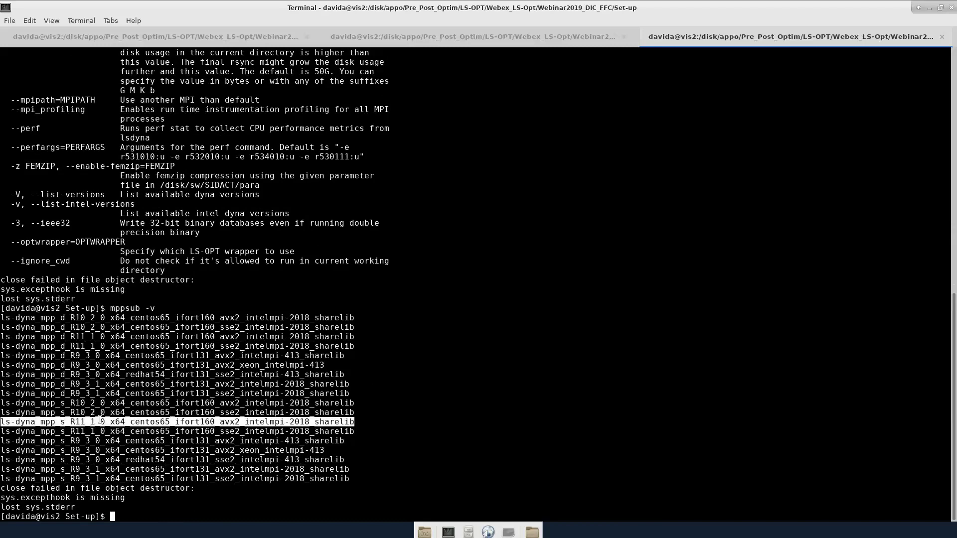
right_click(100, 420)
left_click(137, 326)
Step: Set the Simulation command to 'mppsub 8 -' with the pasted R11_1_0 build and memory=10m
key("alt+Tab")
double_click(419, 143)
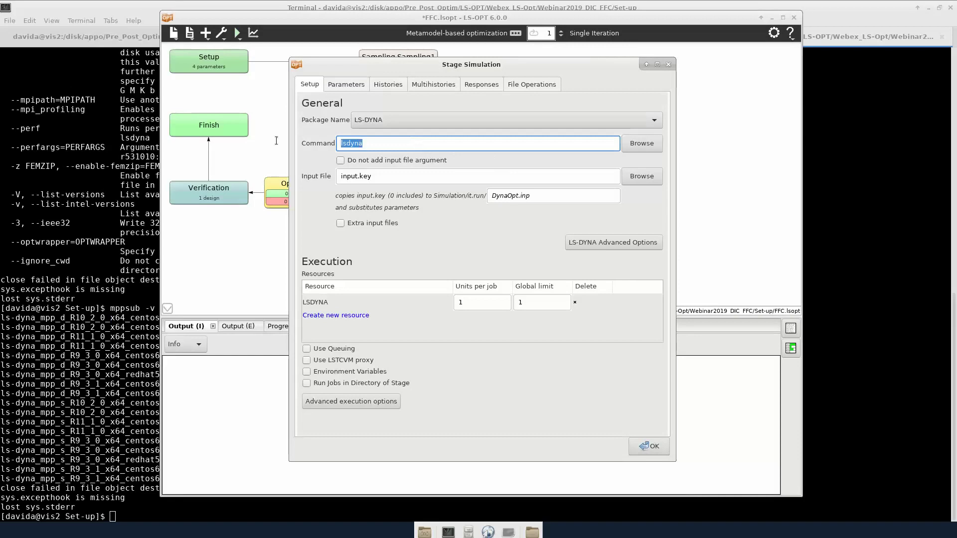
type("mppsub 8 -n -l")
right_click(469, 146)
left_click(488, 179)
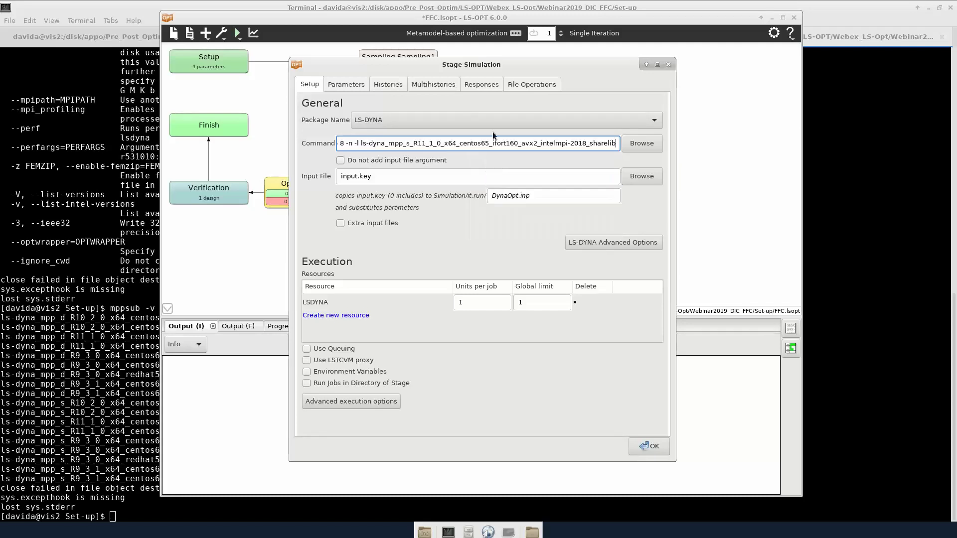
type("memory=")
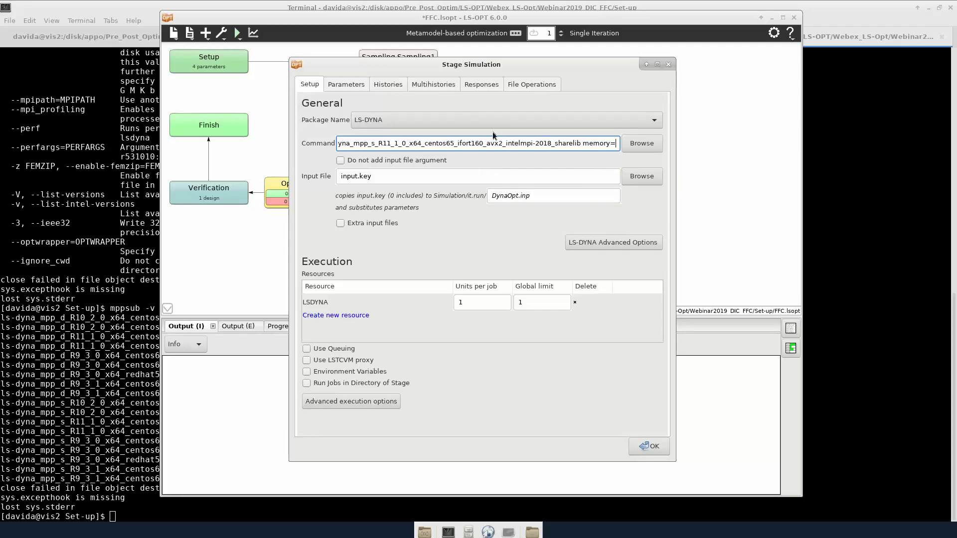
type("10m")
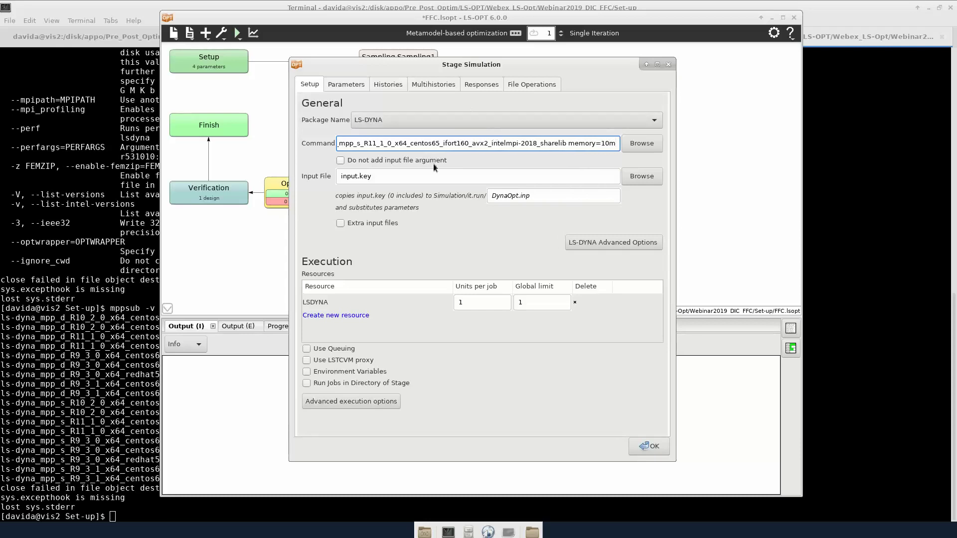
Step: Use simulation.dyn as input file, global limit 8, with queuing enabled
left_click(634, 176)
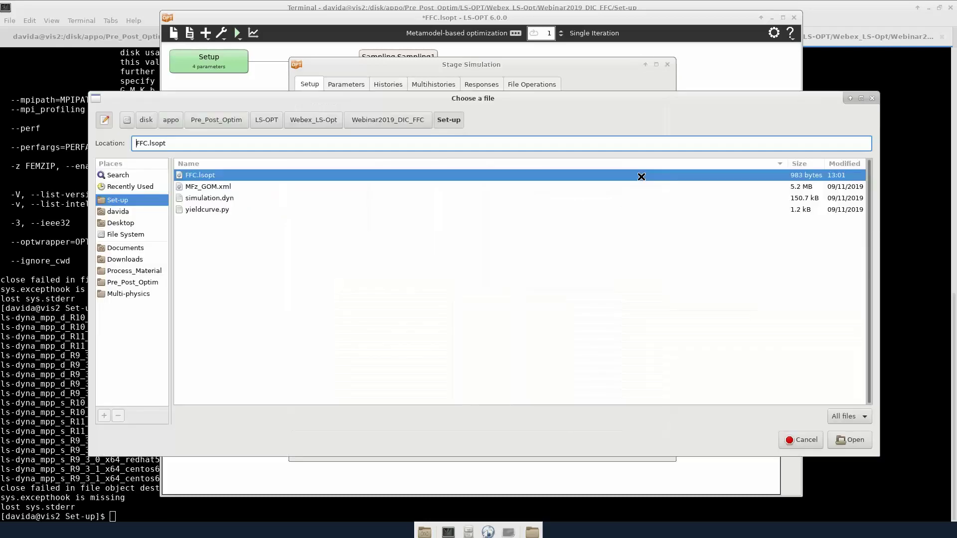
double_click(230, 198)
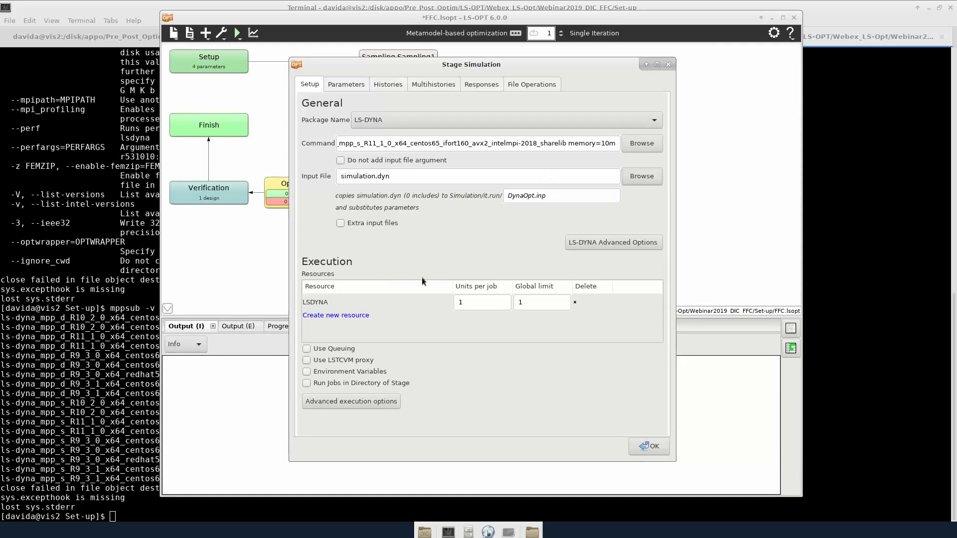
left_click(552, 301)
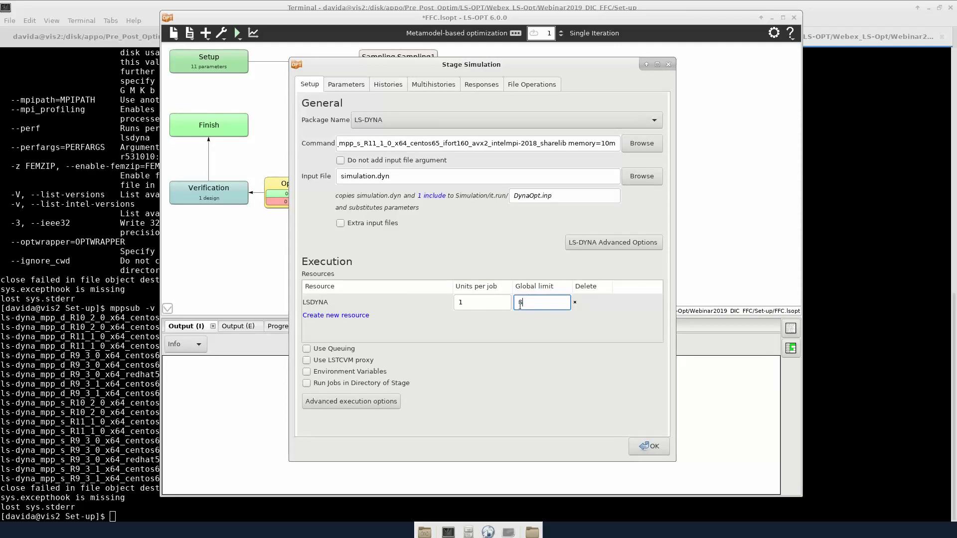
type("8")
left_click(308, 348)
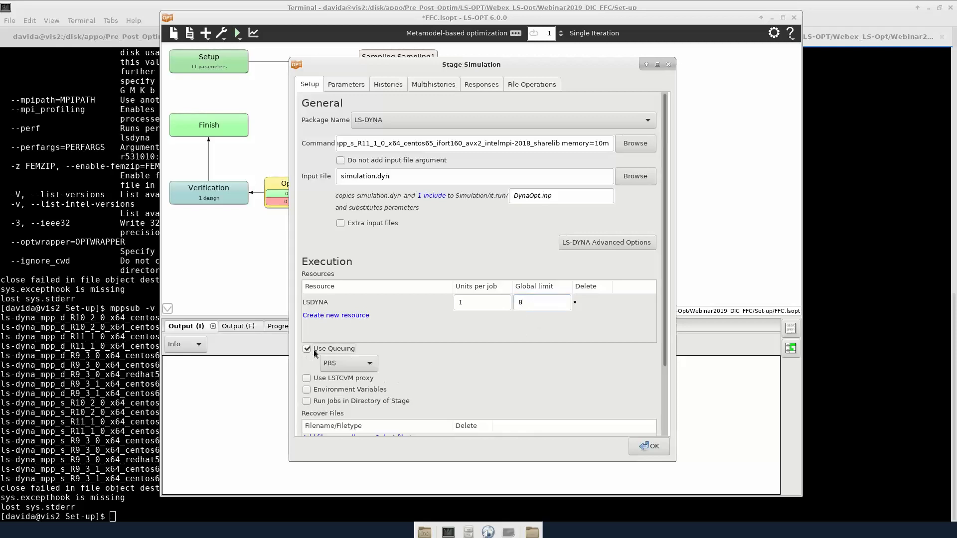
scroll(444, 366, "down", 1)
scroll(444, 360, "up", 1)
Step: Add a SECFORC history for the X force of section 1
left_click(394, 84)
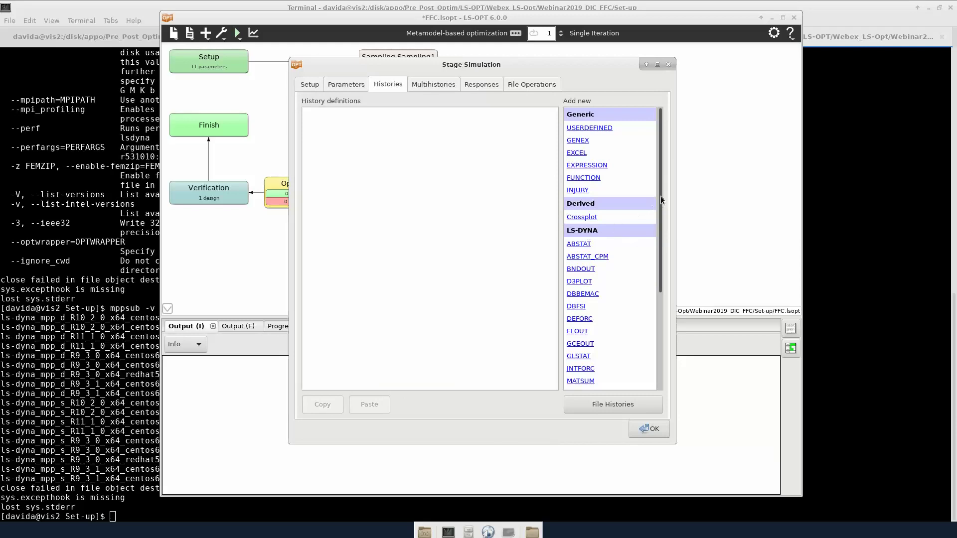
left_click_drag(660, 196, 658, 309)
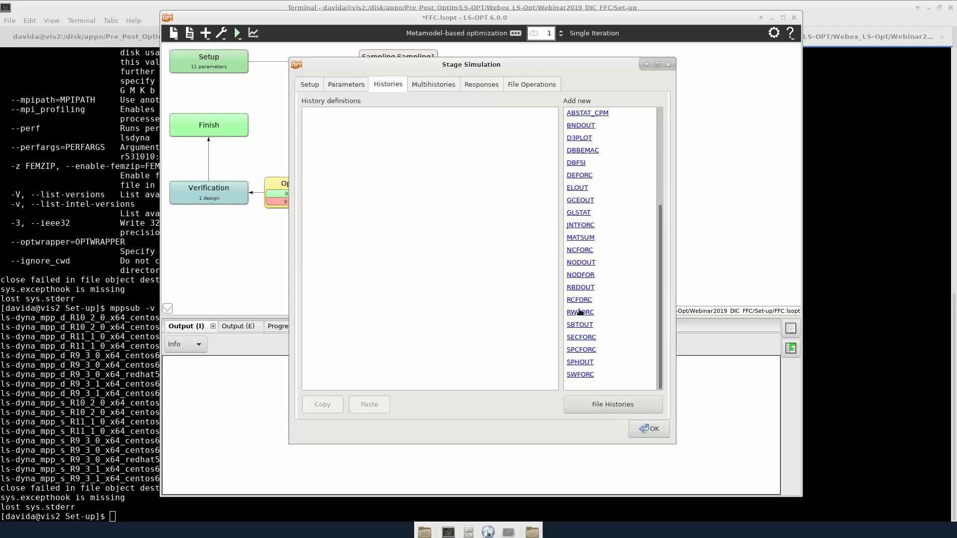
left_click(582, 337)
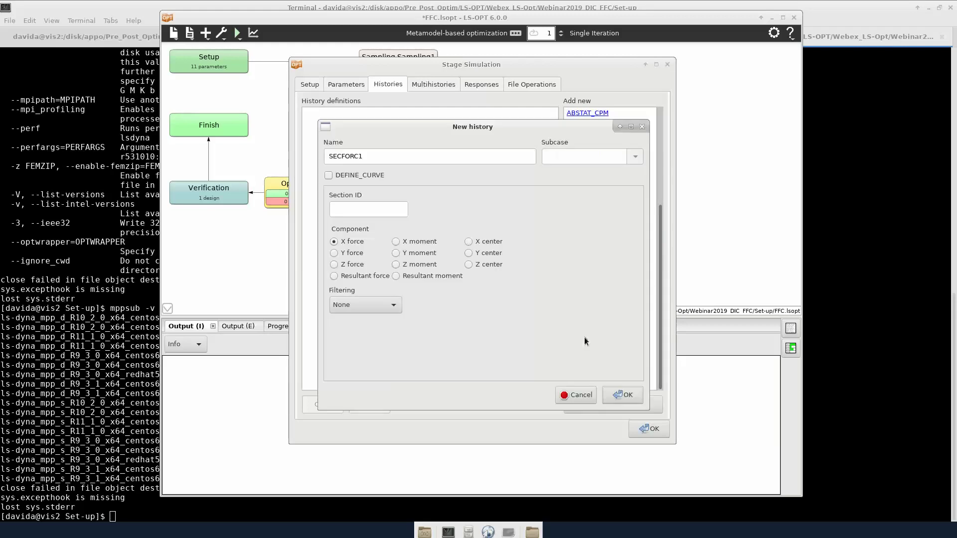
left_click(363, 208)
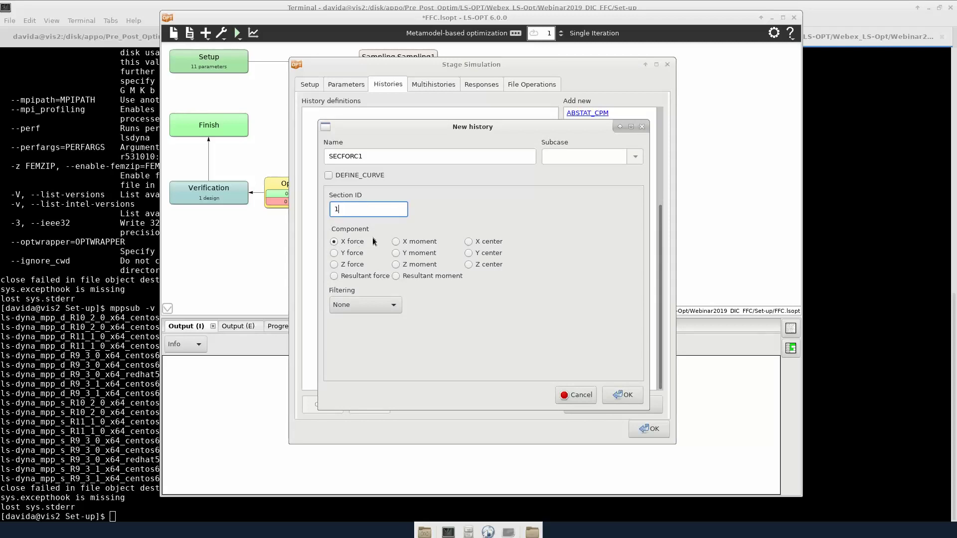
left_click(622, 396)
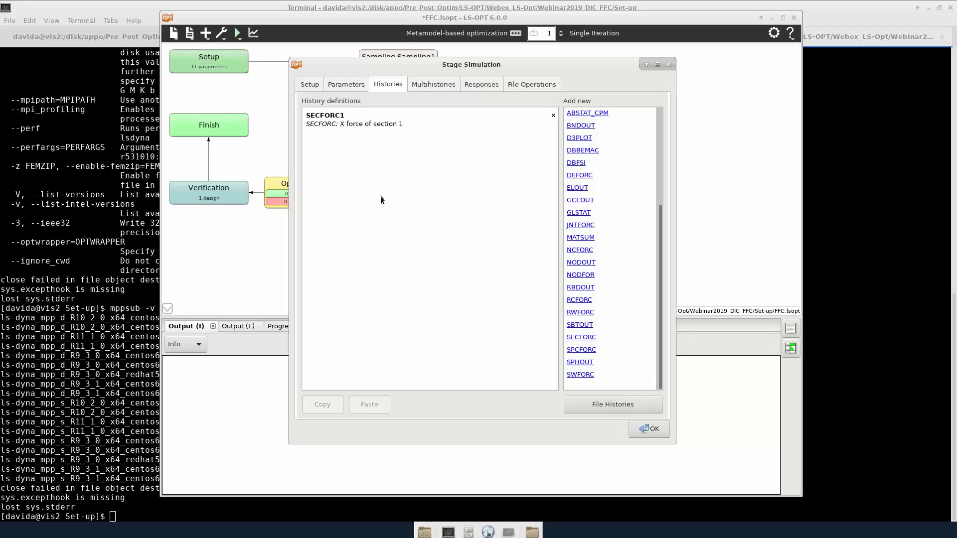
Step: Add an expression history named Force equal to -SECFORC1*1000
scroll(625, 207, "up", 3)
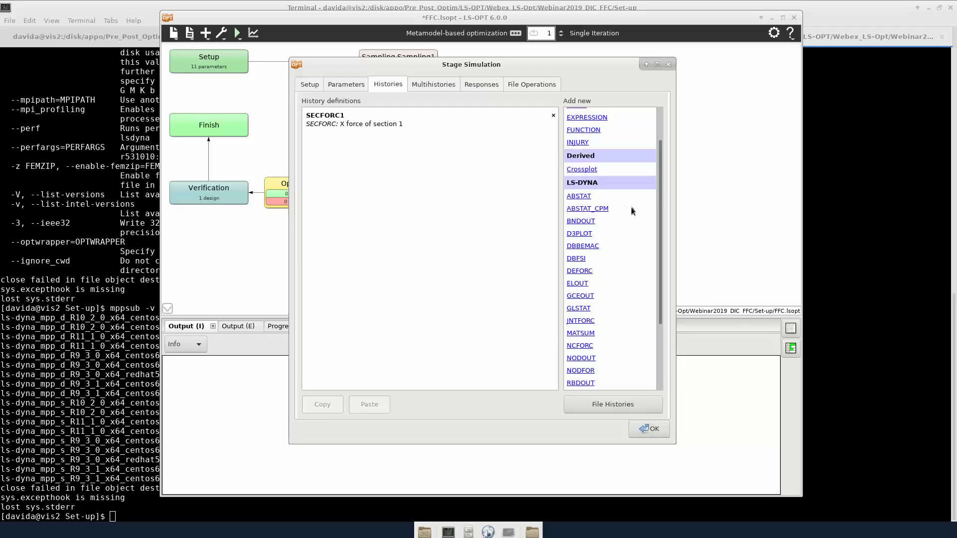
left_click_drag(662, 196, 641, 157)
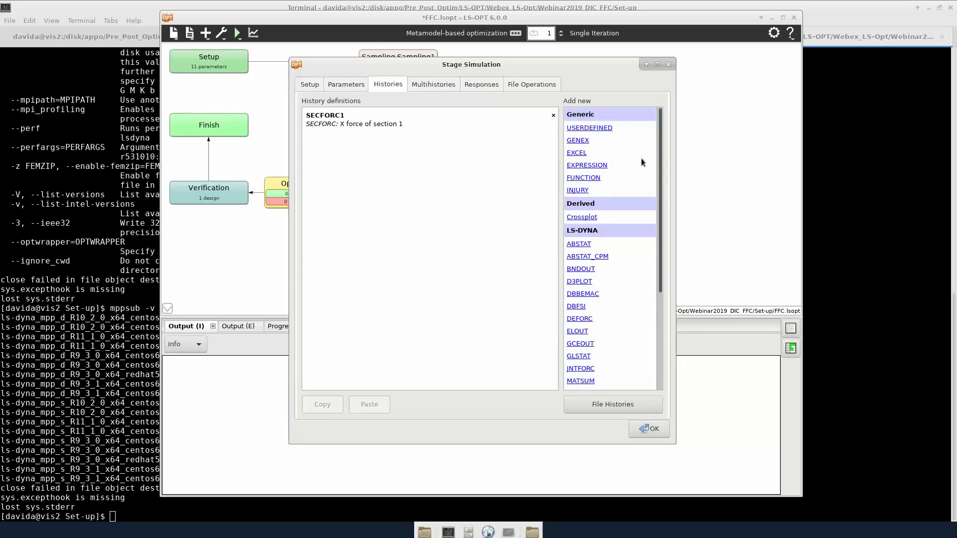
left_click(588, 166)
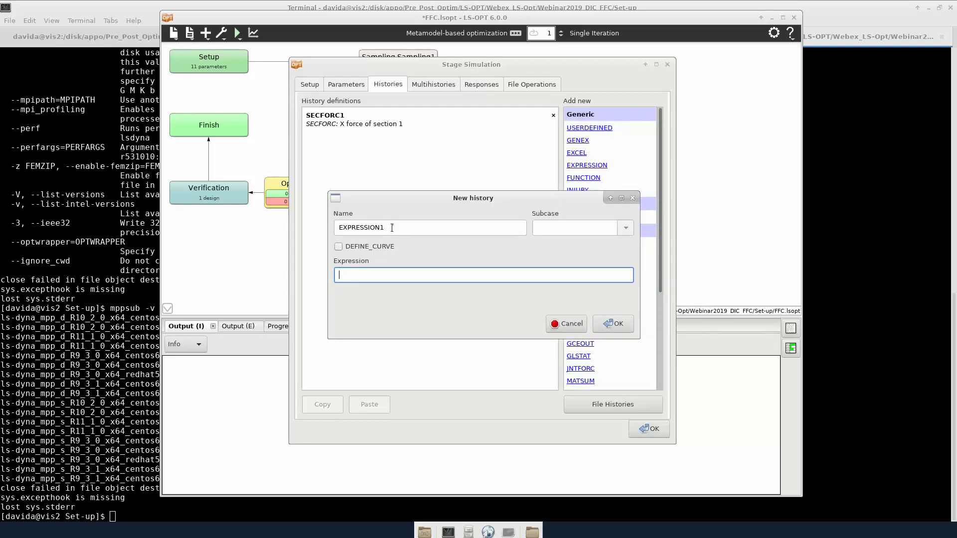
left_click_drag(392, 228, 300, 222)
type("Force")
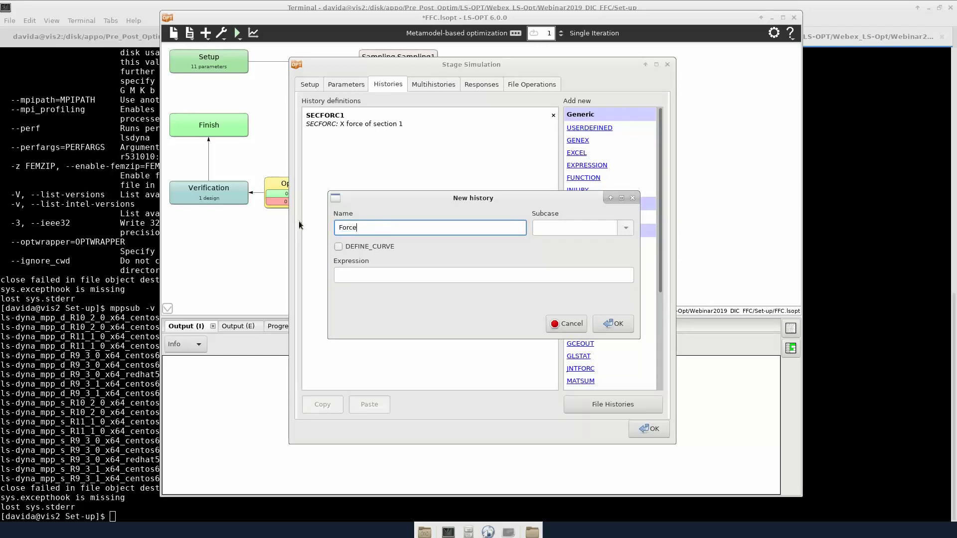
left_click(368, 277)
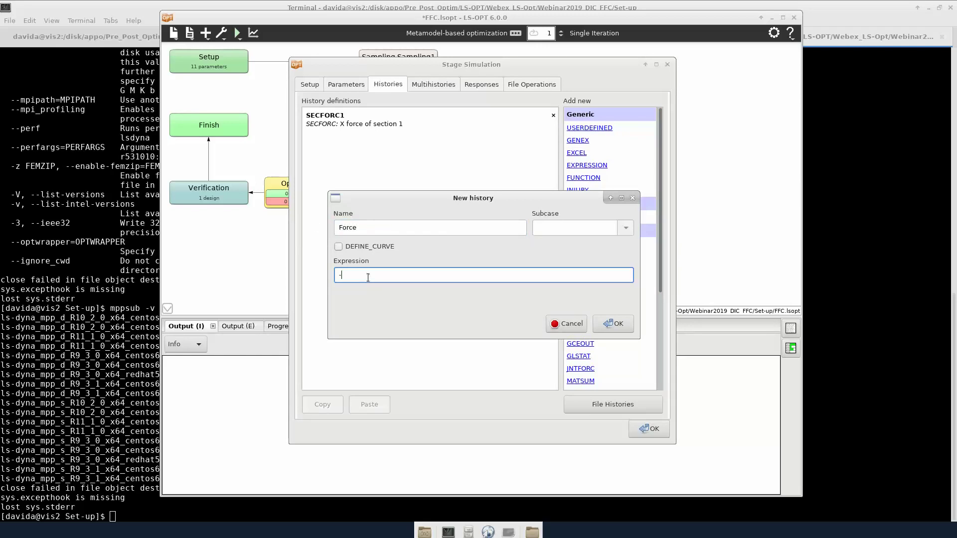
type("-SECFORC1*1000")
left_click(612, 324)
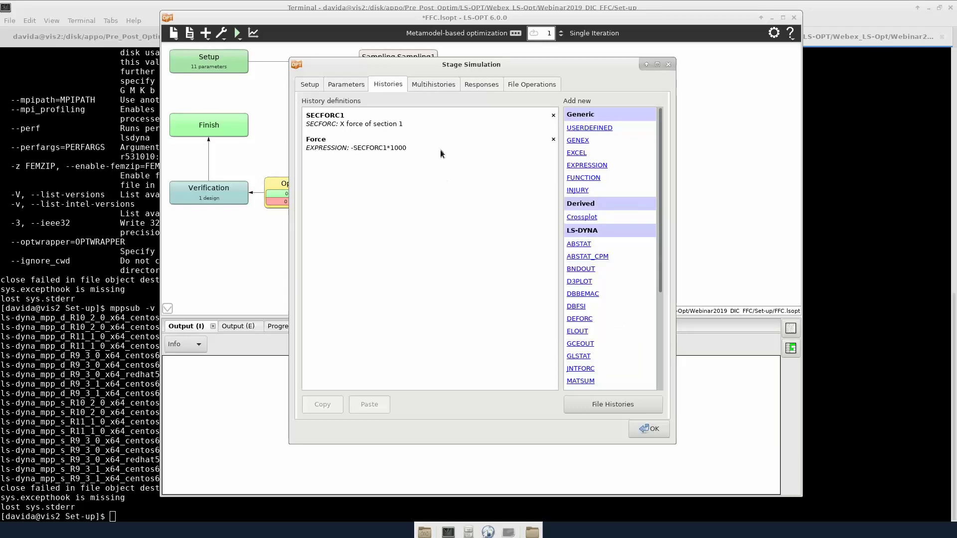
left_click(431, 84)
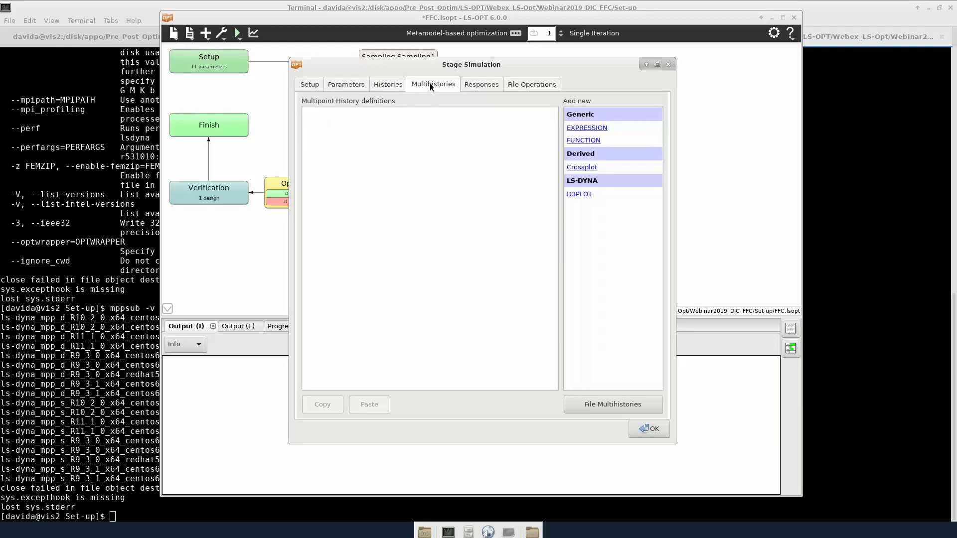
Step: Add a file multihistory named Test_data that reads the ARAMIS file MFz_GOM.xml
left_click(592, 406)
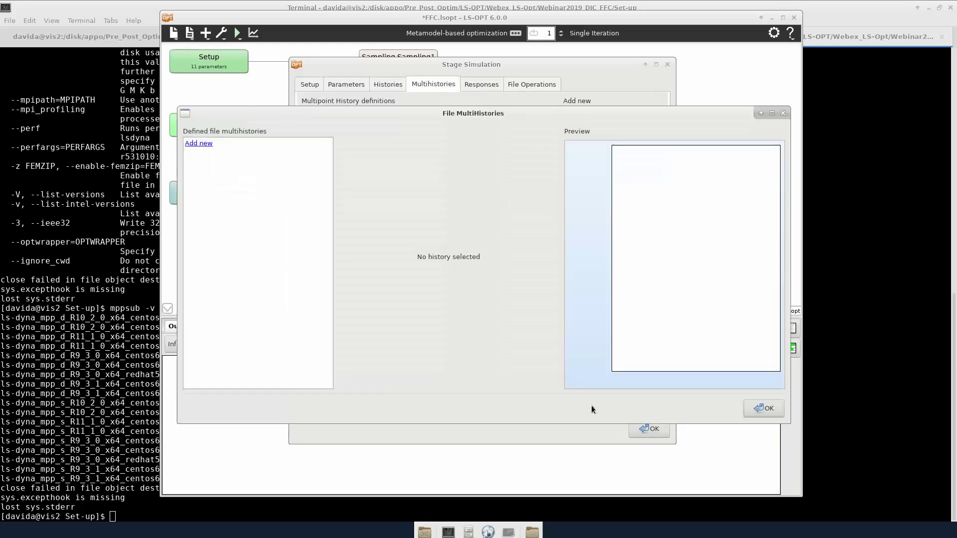
left_click(202, 144)
left_click(394, 146)
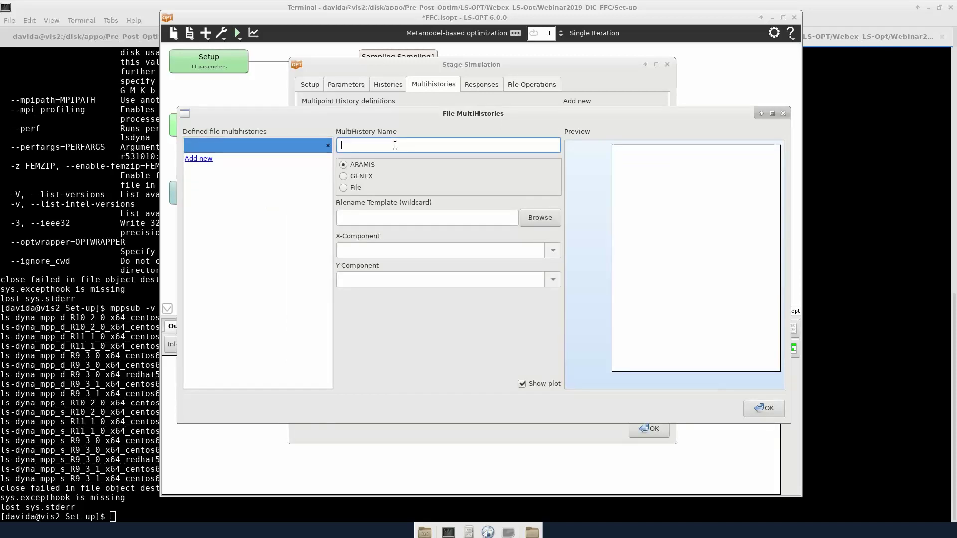
type("Test_data")
left_click(539, 218)
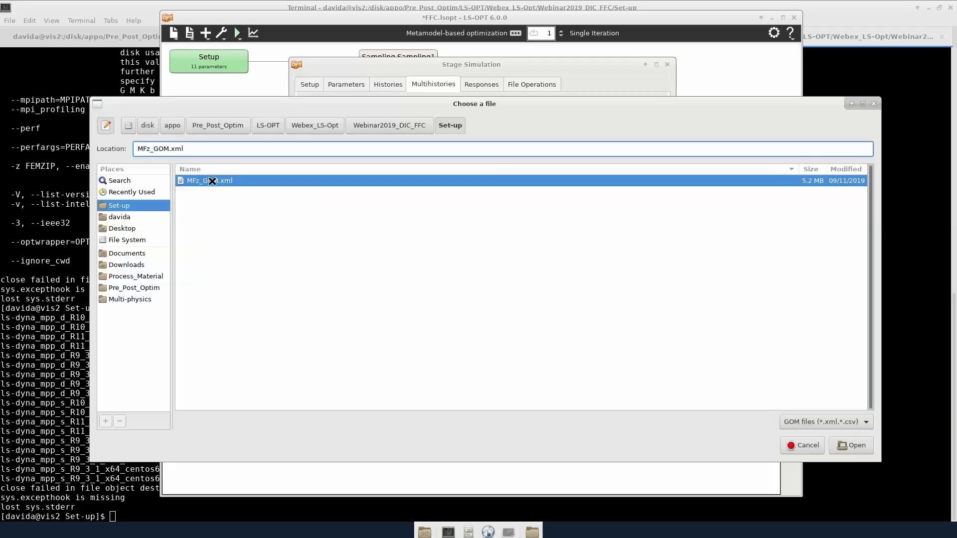
left_click(212, 181)
double_click(212, 181)
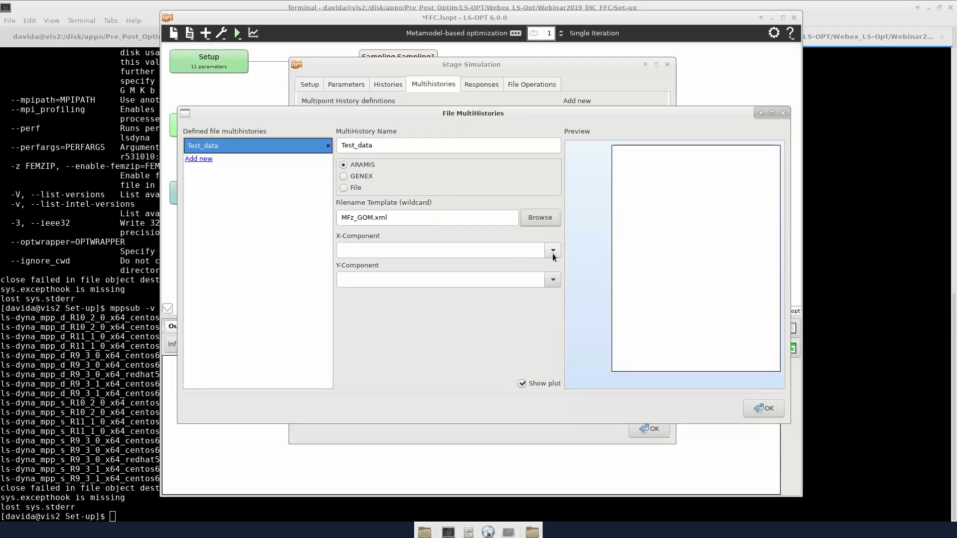
Step: Plot Force.DIM on Y against SurfaceComponent.epsX on X, swapping the initially reversed axes
left_click(552, 254)
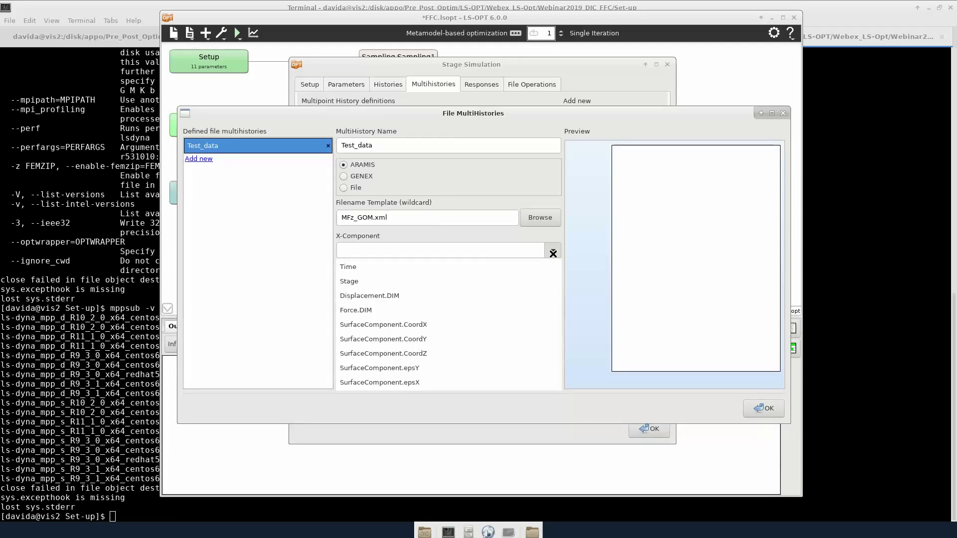
left_click(377, 309)
left_click(552, 280)
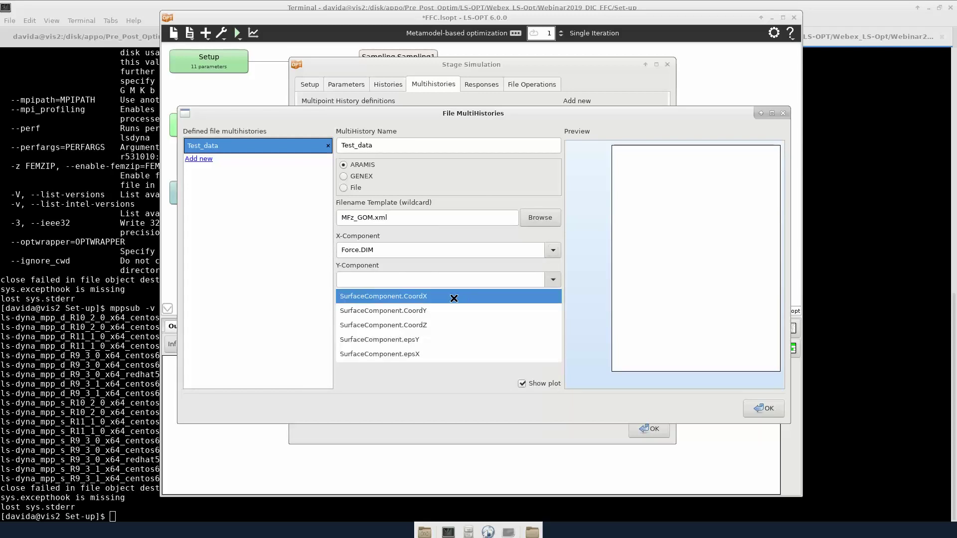
left_click(415, 354)
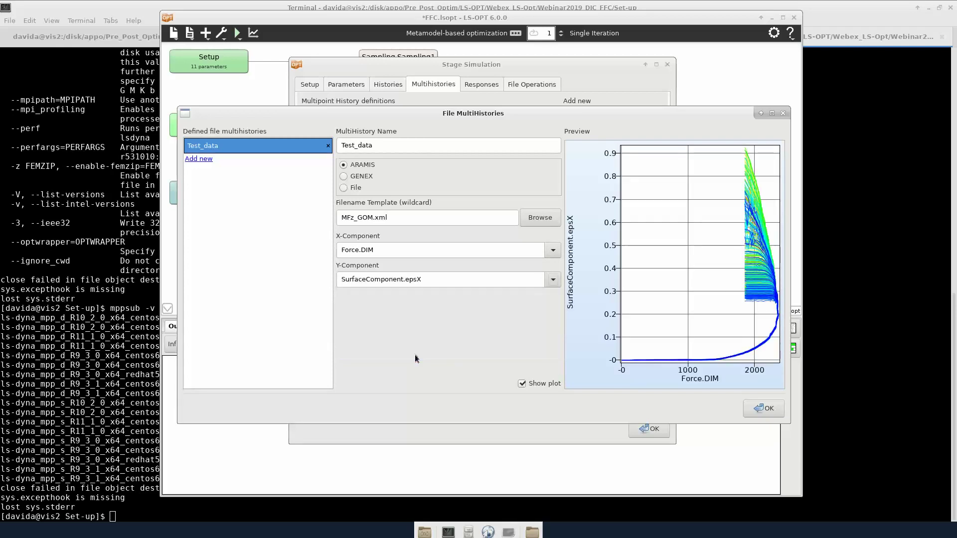
left_click(553, 250)
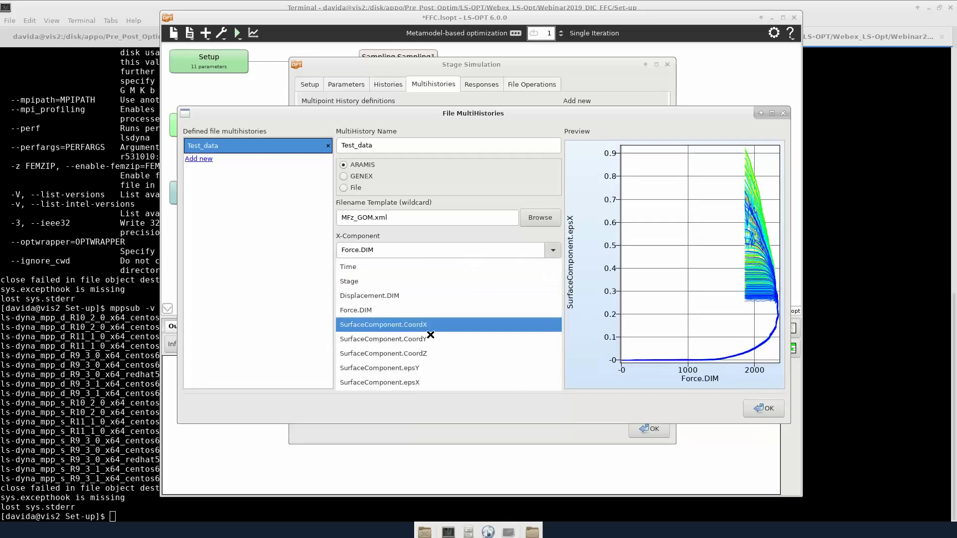
left_click(418, 382)
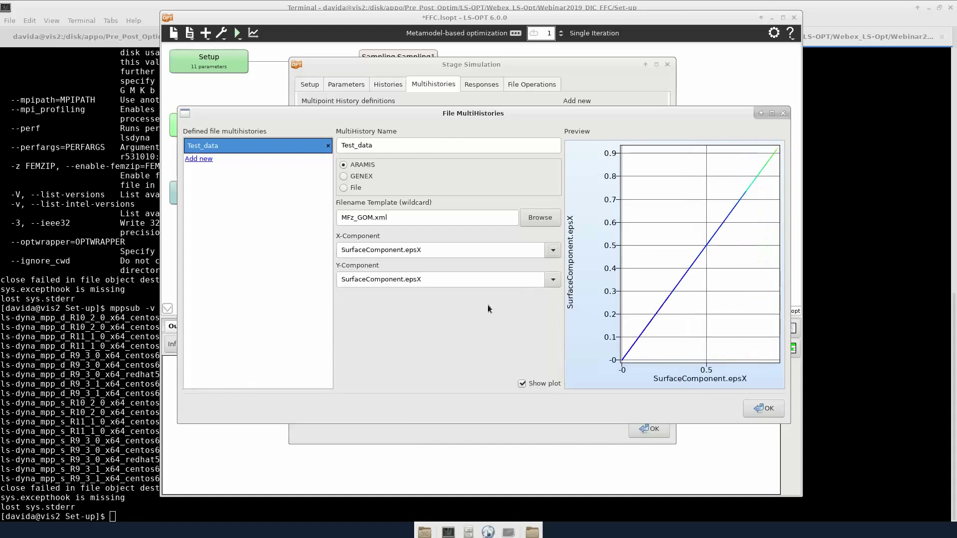
left_click(481, 279)
left_click(364, 340)
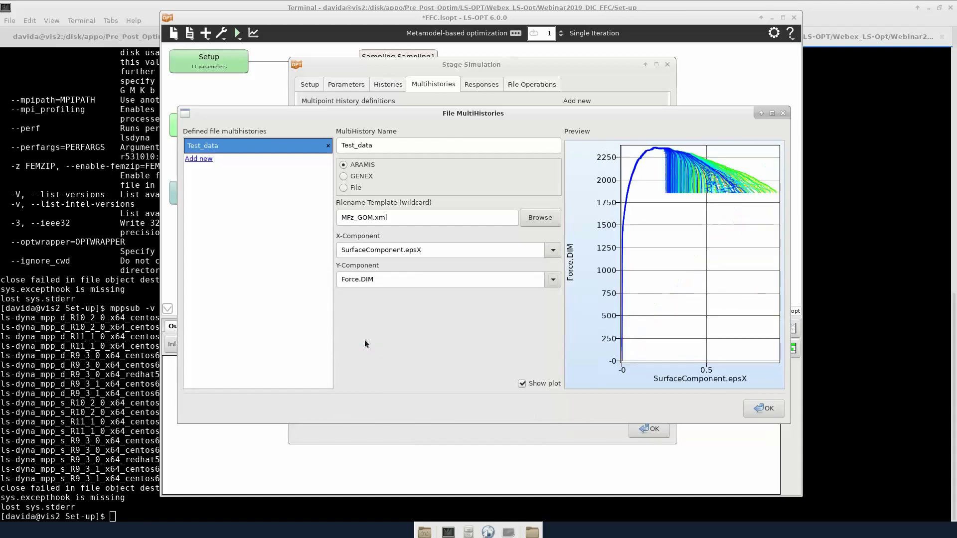
left_click(761, 409)
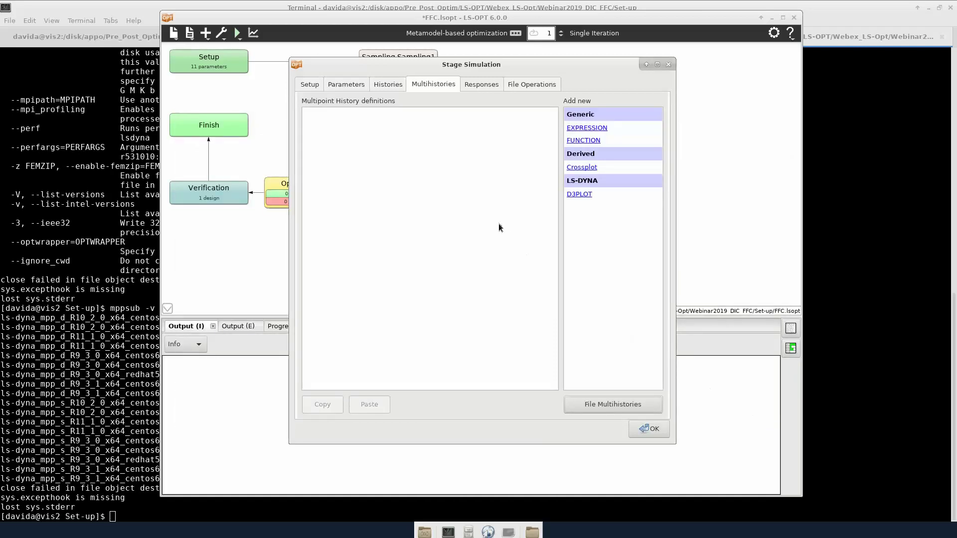
Step: Add a D3PLOT multihistory with Strain results and component M_surf_xx_strain
left_click(579, 195)
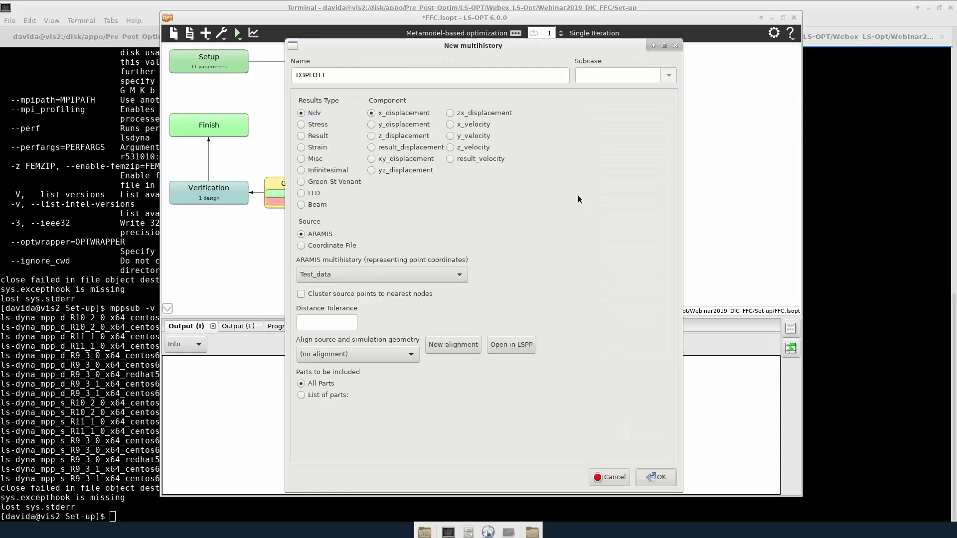
left_click(301, 147)
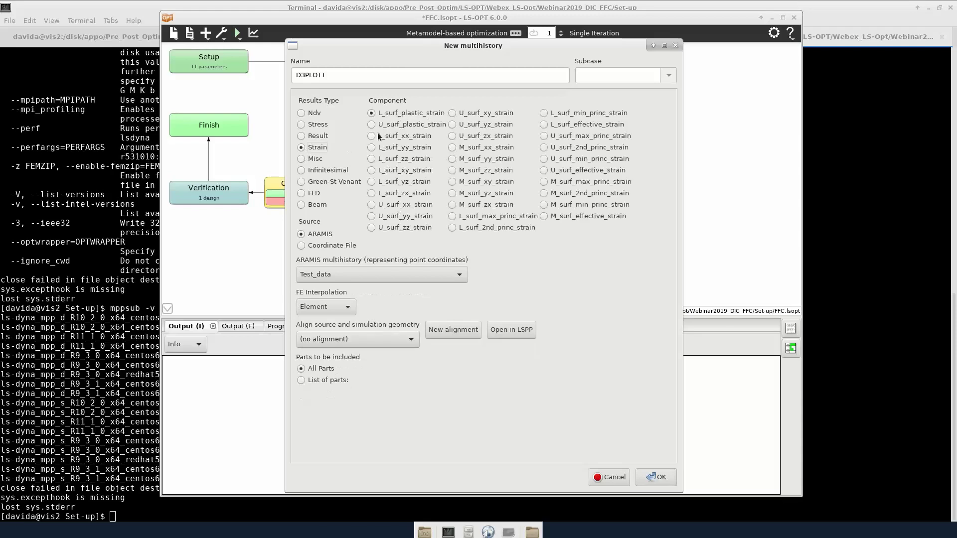
left_click(452, 147)
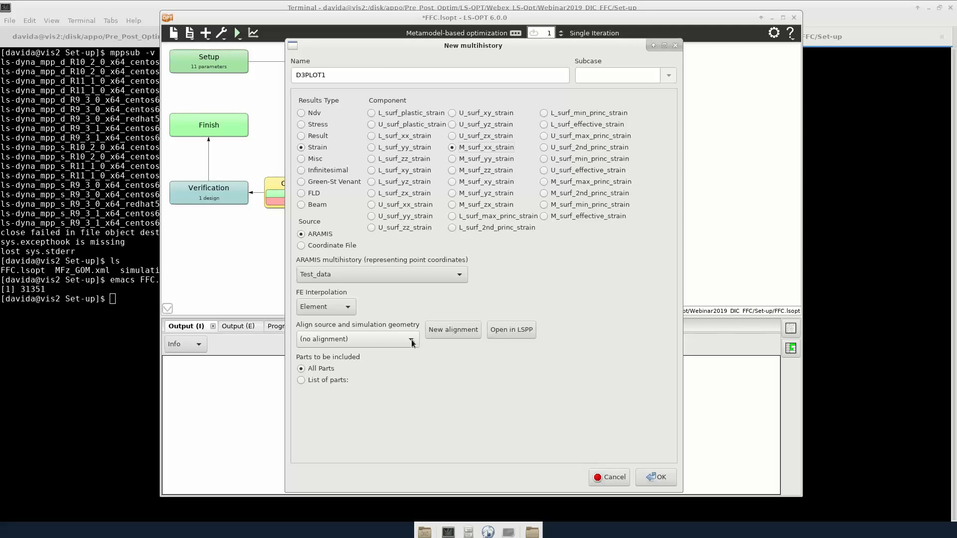
Step: Show the specimen mesh with the ARAMIS test points overlaid in LS-PrePost
left_click(514, 328)
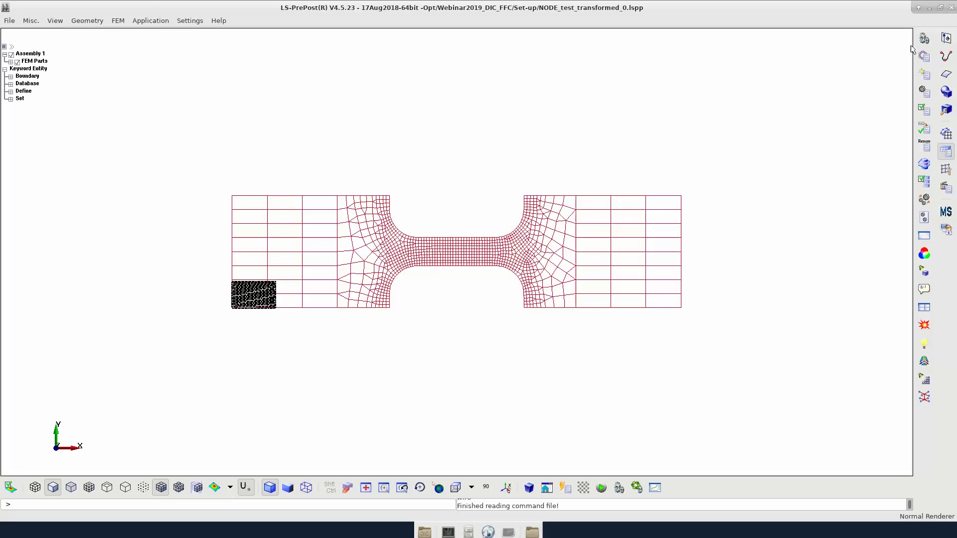
Step: Create an alignment named 'alignment' using Coordinates for both test and simulation points
left_click(952, 7)
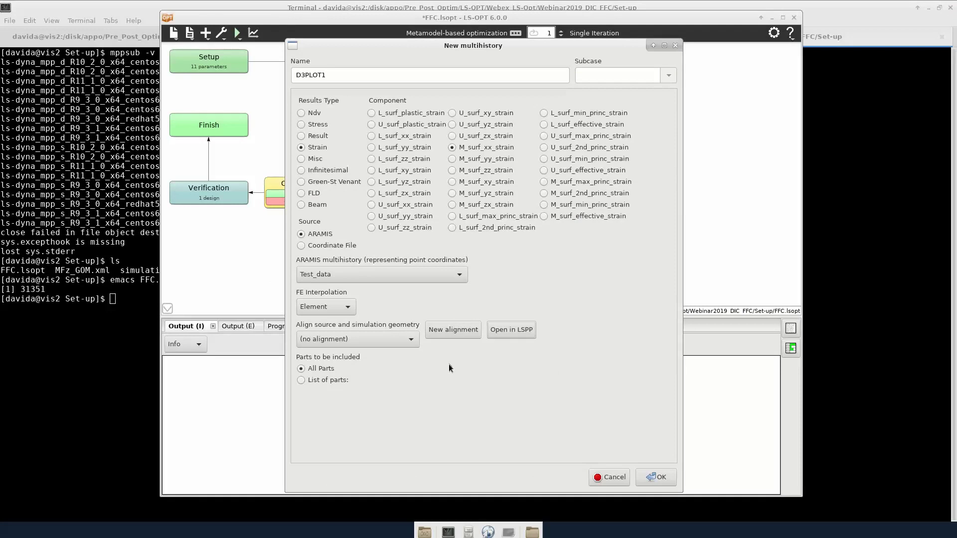
left_click(454, 329)
type("alignment")
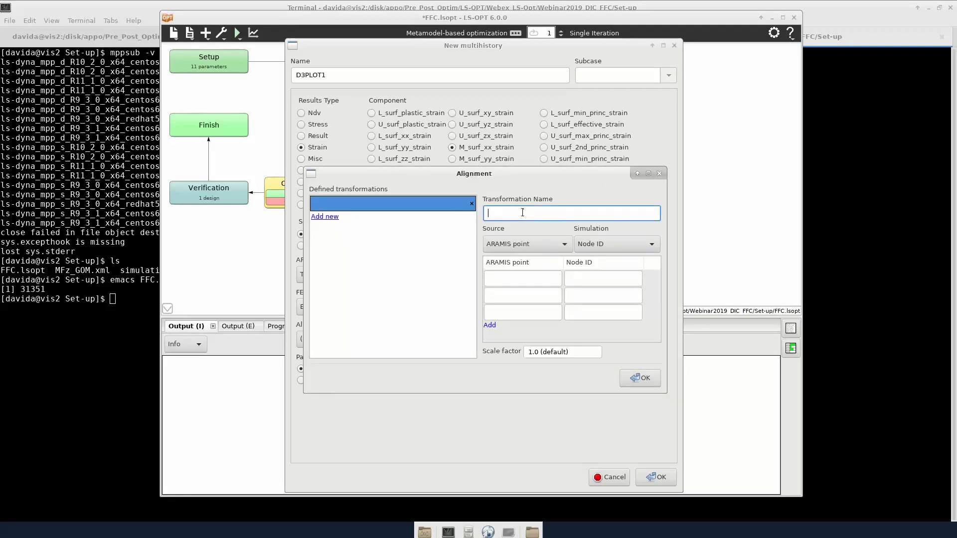
left_click(505, 191)
left_click(459, 209)
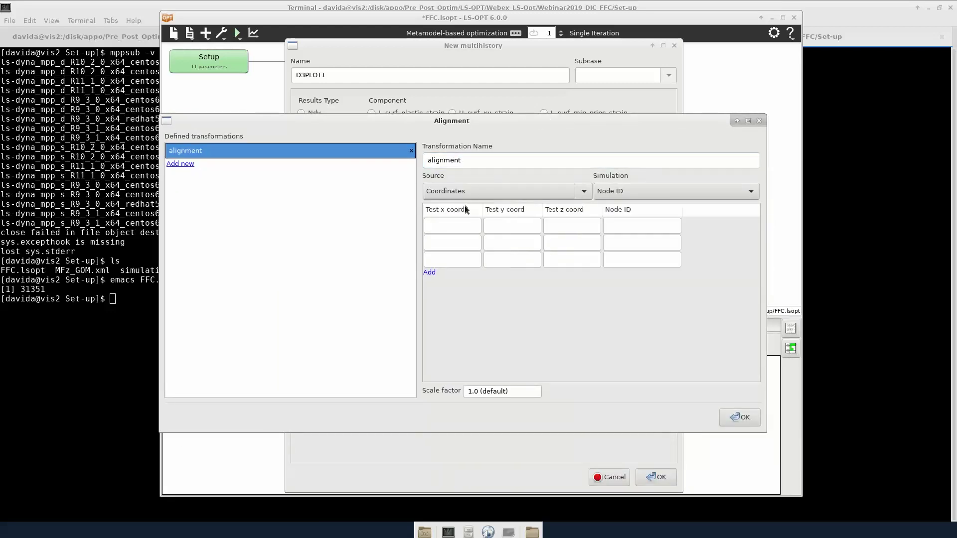
Step: Map test point (0, 10, 0) to simulation point (36.15, 17.72, 0)
left_click(424, 222)
type("0")
key("Tab")
type("10")
key("Tab")
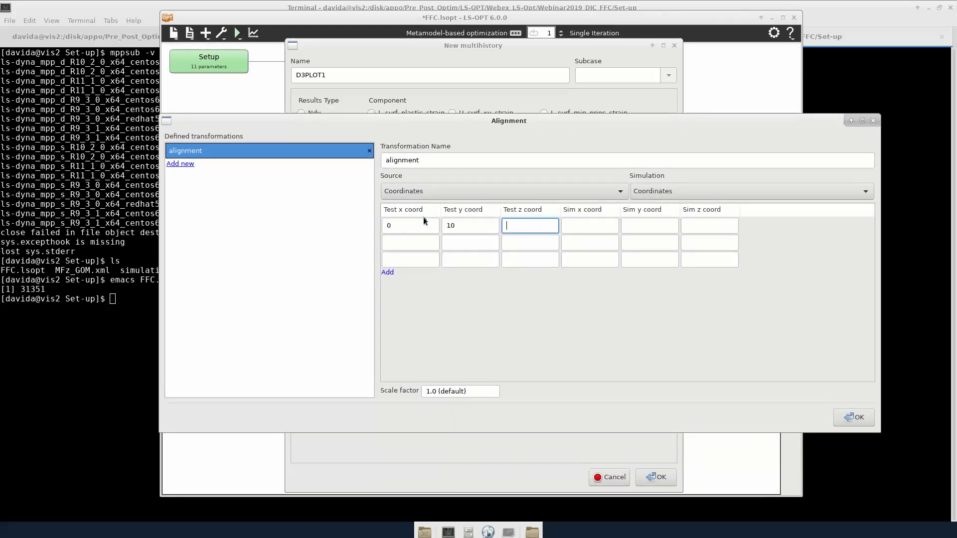
type("0")
key("Tab")
type("36.15")
key("Tab")
type("17.72")
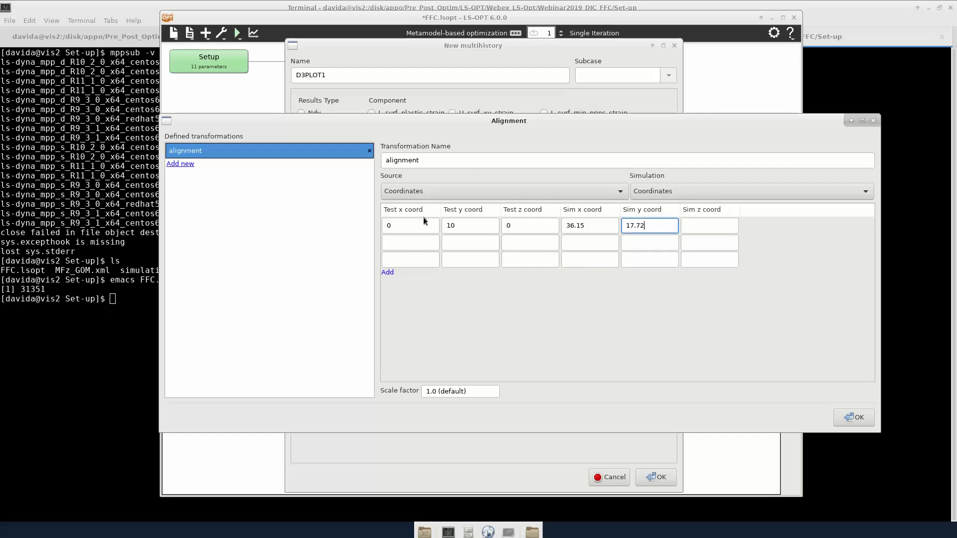
Step: Map (10, 0, 0) to (47.15, 7.72, 0) and (0, 0, 0) to (36.15, 7.72, 0)
key("Tab")
type("0")
key("Tab")
type("10")
key("Tab")
type("0")
key("Tab")
type("0")
key("Tab")
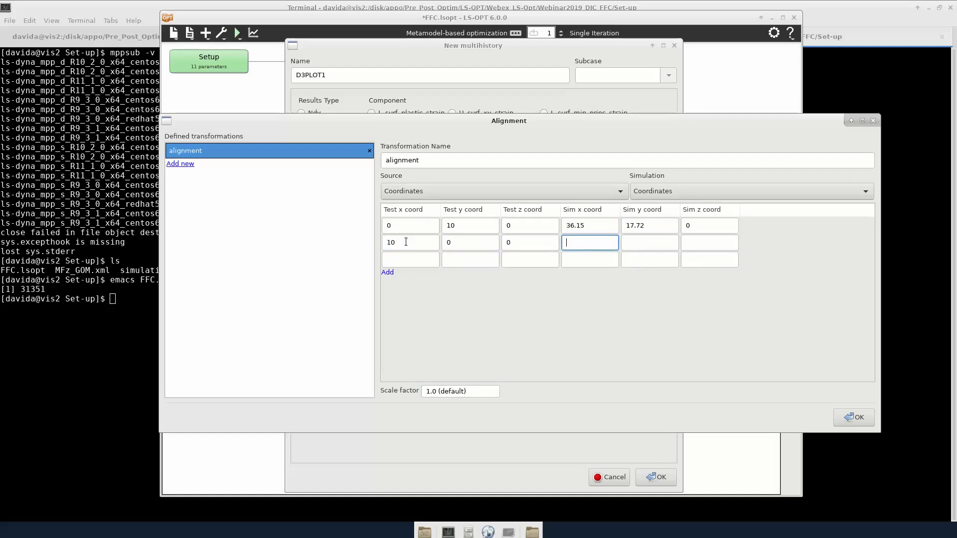
type("47.15")
key("Tab")
type("7.72")
key("Tab")
type("0\t0\t0\t0")
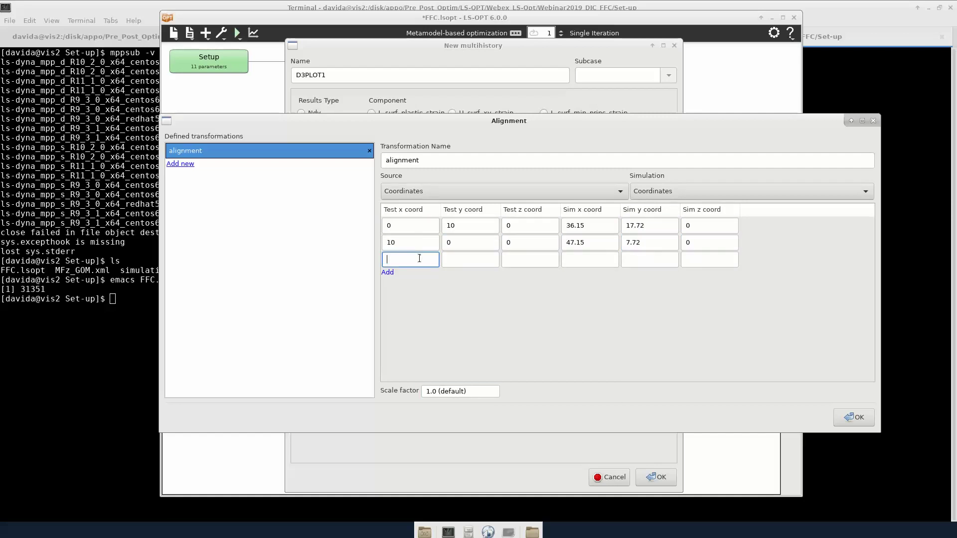
key("Tab")
type("36.15")
key("Tab")
type("7.72")
key("Tab")
type("0")
Step: Confirm the alignment and check the aligned test points over the mesh in LS-PrePost
left_click(853, 417)
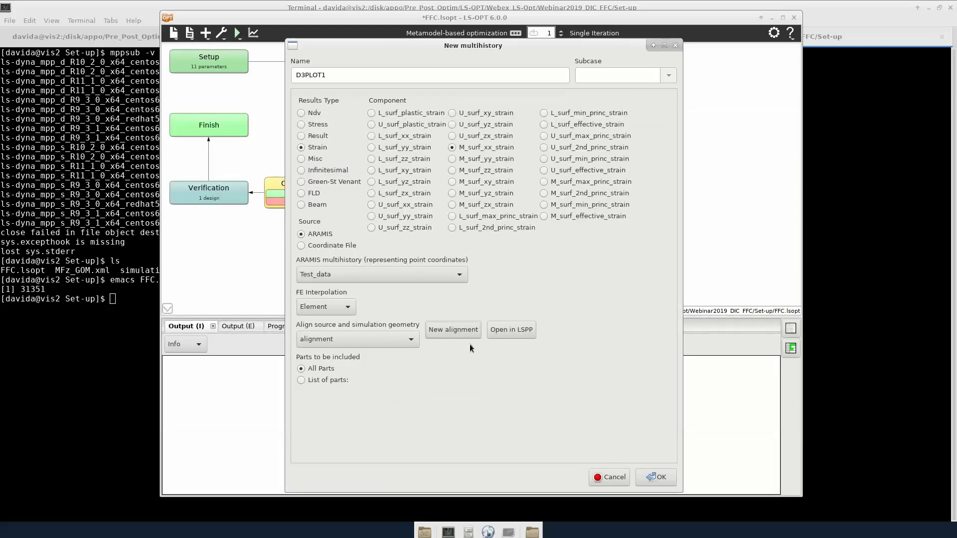
left_click(510, 329)
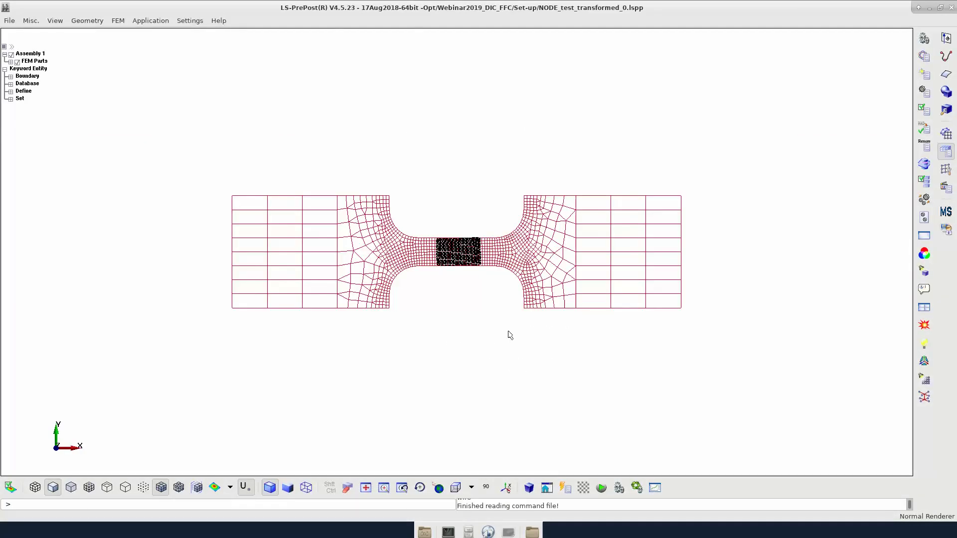
scroll(459, 261, "up", 5)
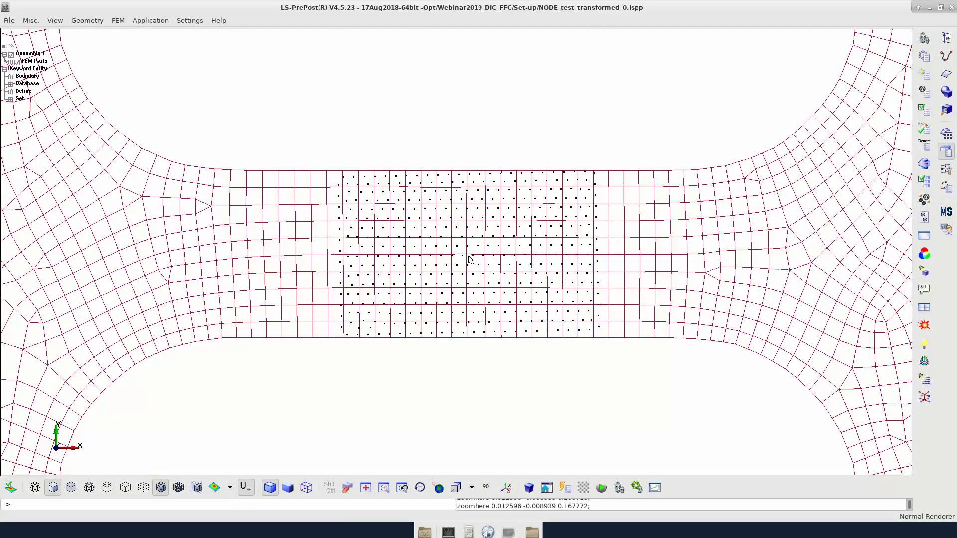
scroll(450, 293, "down", 5)
scroll(451, 296, "up", 3)
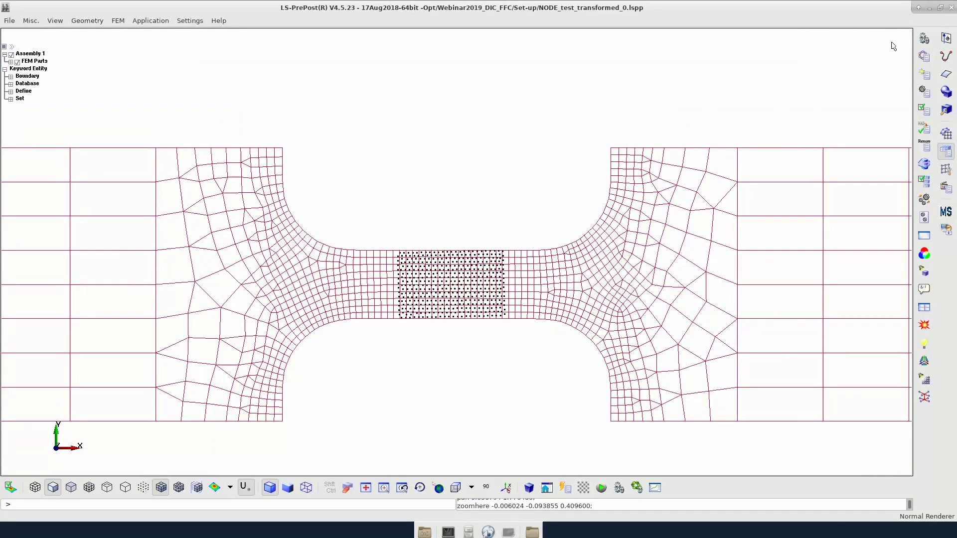
Step: Save the D3PLOT1 multihistory and add a crossplot named Force_strain_sim
left_click(953, 9)
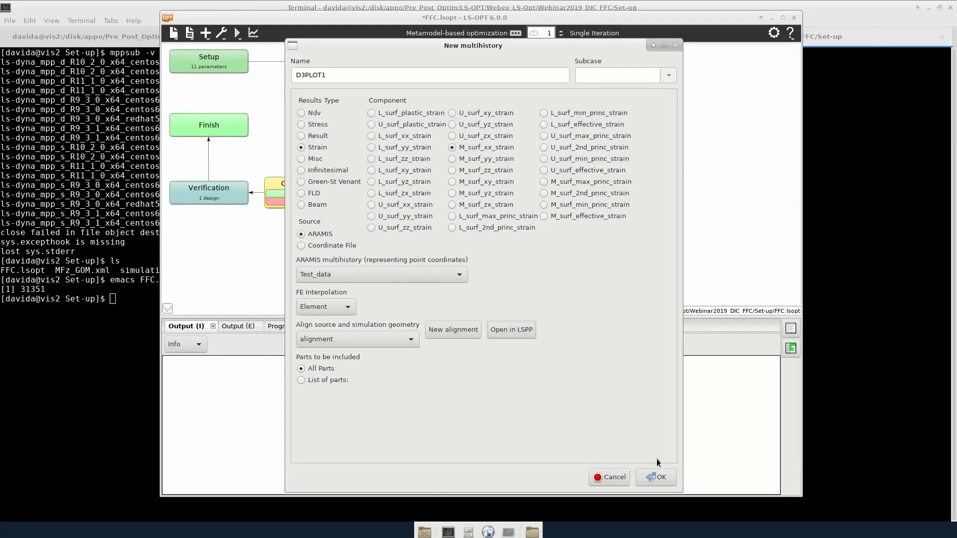
left_click(656, 478)
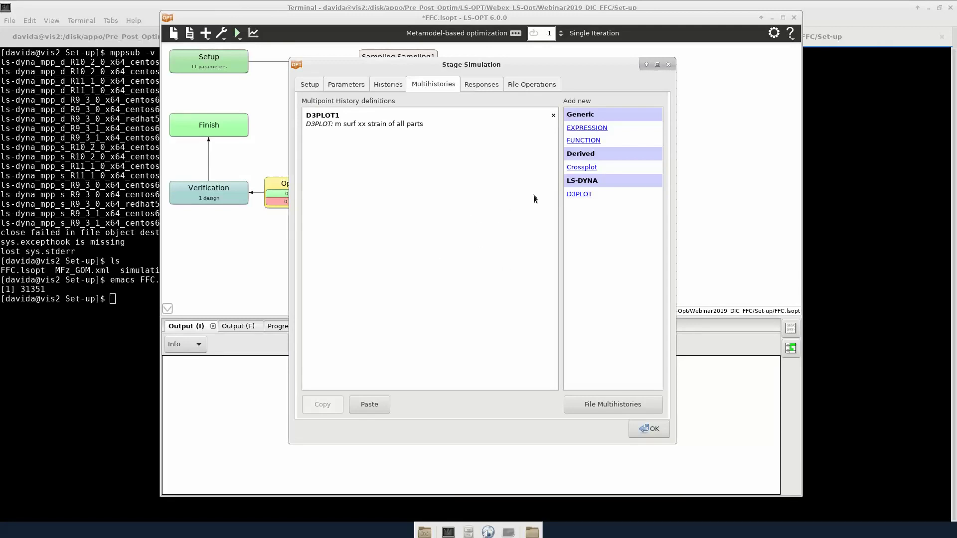
left_click(586, 168)
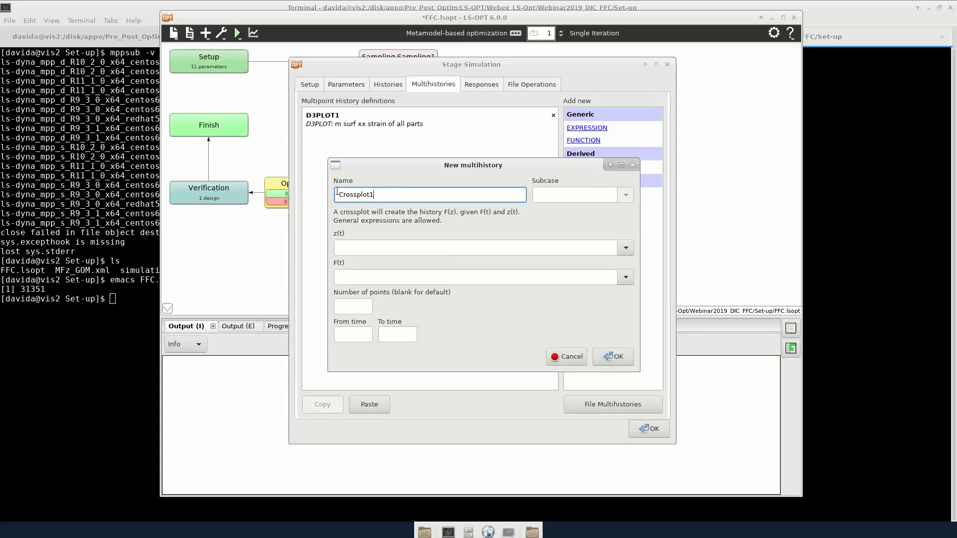
double_click(412, 191)
type("Force_strain_sim")
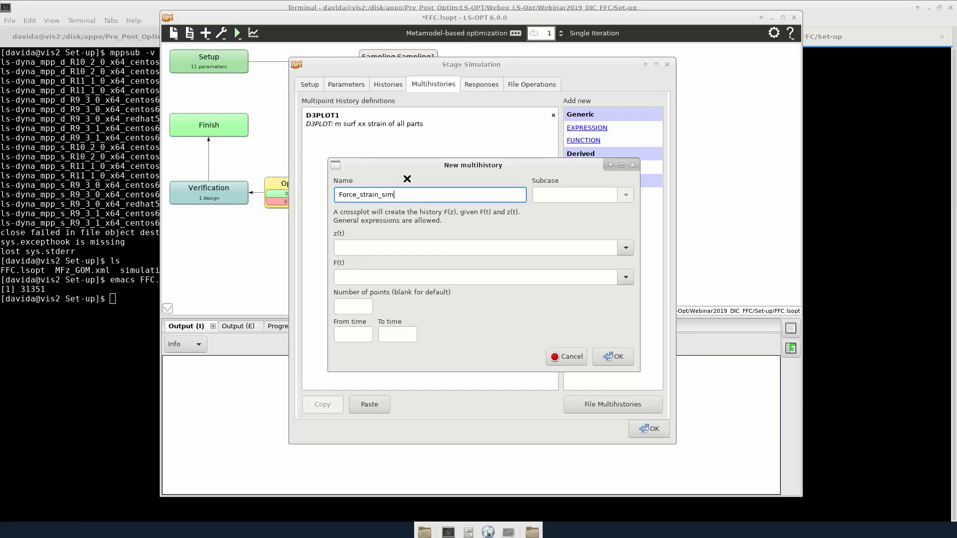
Step: Set the crossplot's z(t) to D3PLOT1 and F(t) to Force
left_click(626, 247)
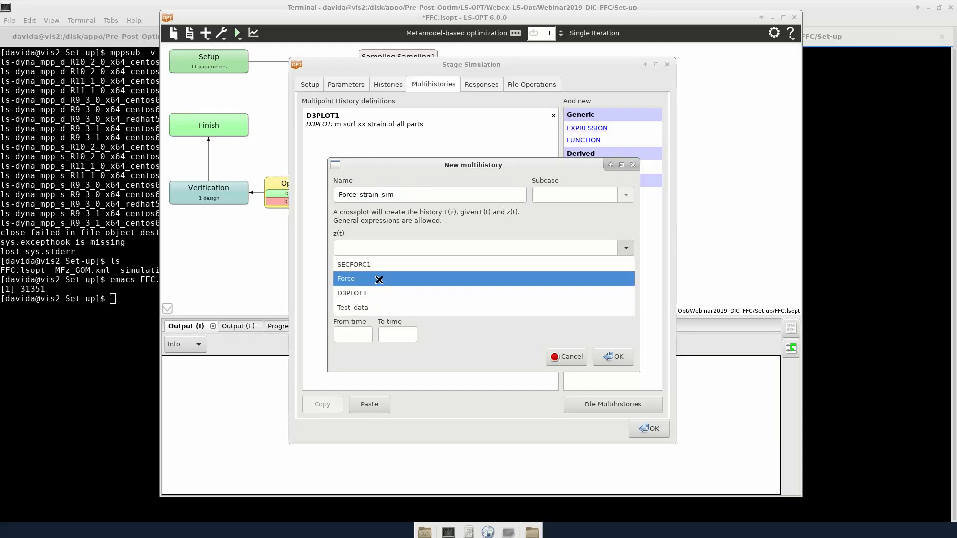
left_click(382, 296)
left_click(625, 277)
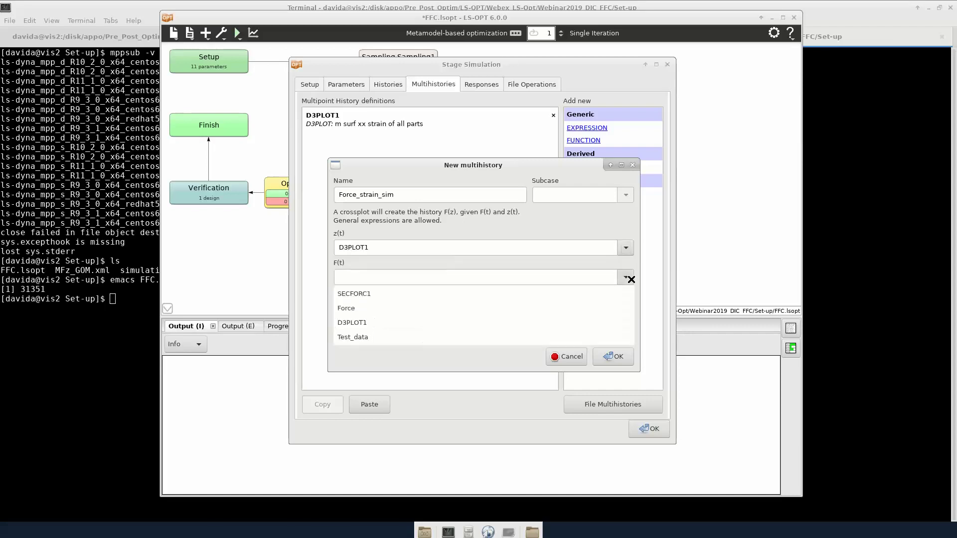
left_click(380, 307)
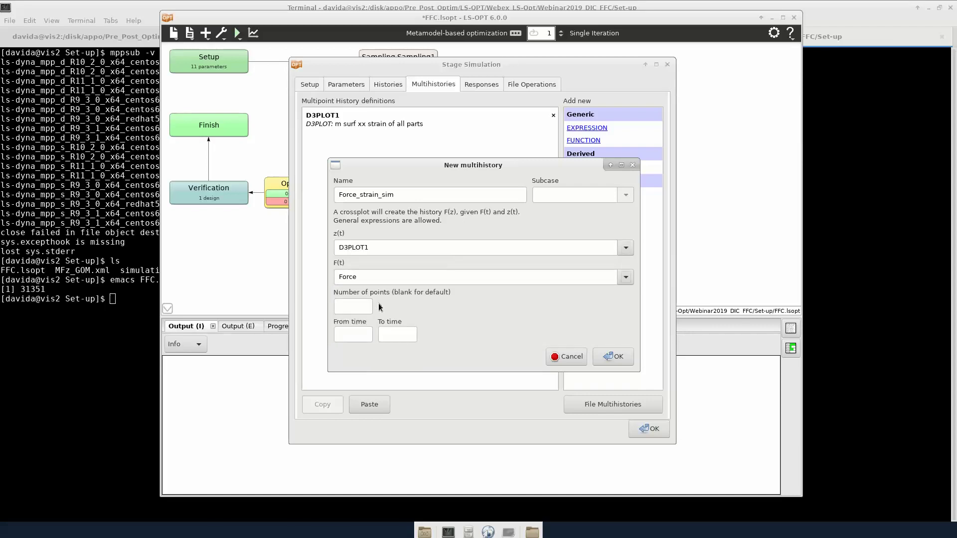
left_click(614, 356)
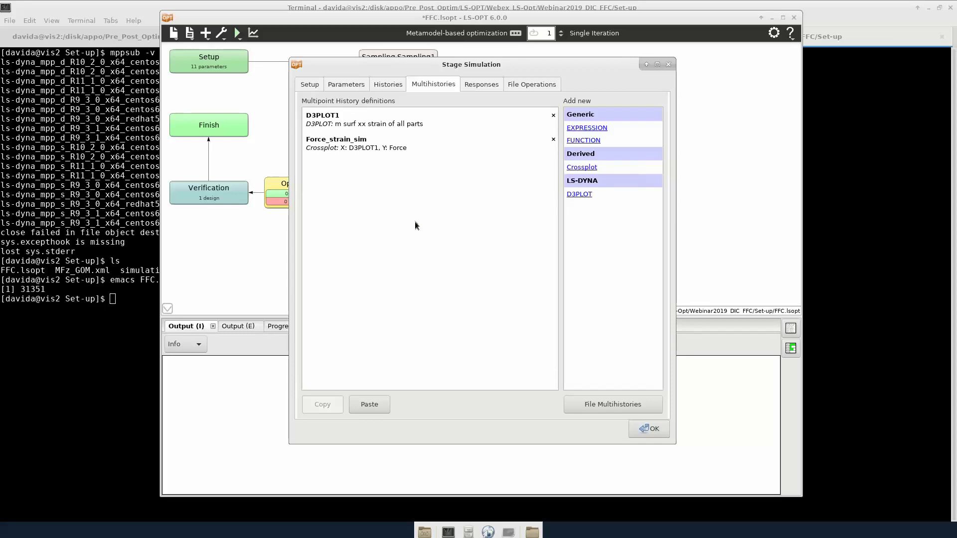
Step: Add a Dynamic Time Warping multihistory curve match of Force_strain_sim against target Test_data
left_click(479, 83)
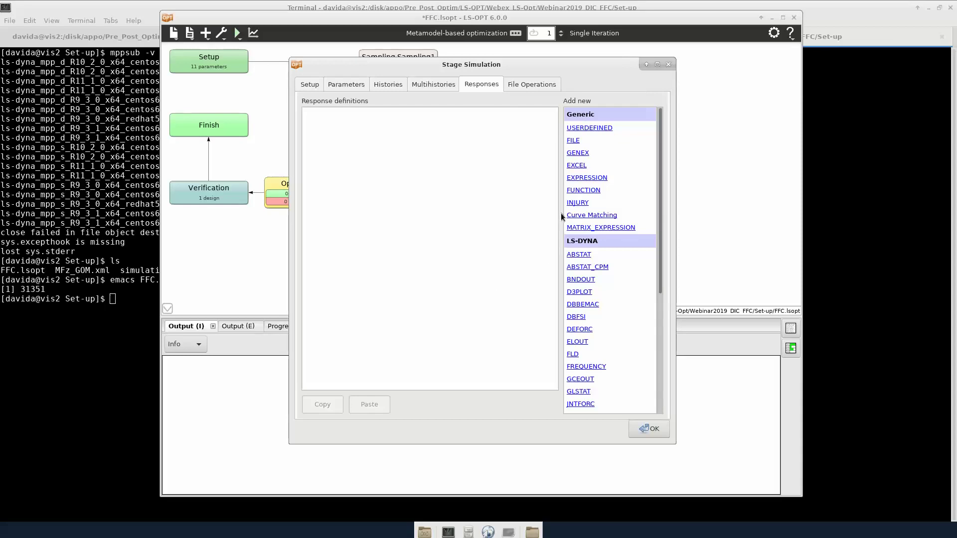
left_click(600, 216)
left_click(341, 163)
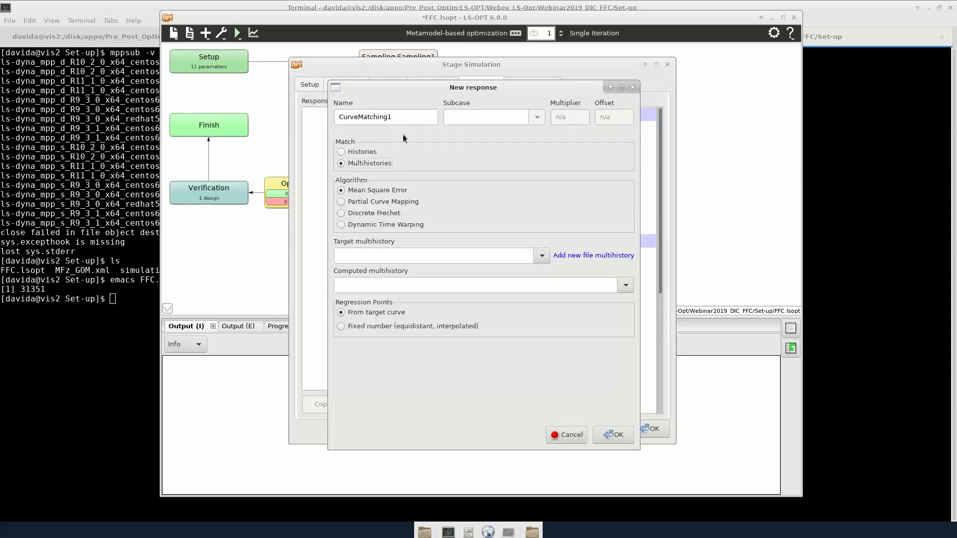
left_click(342, 225)
left_click(542, 257)
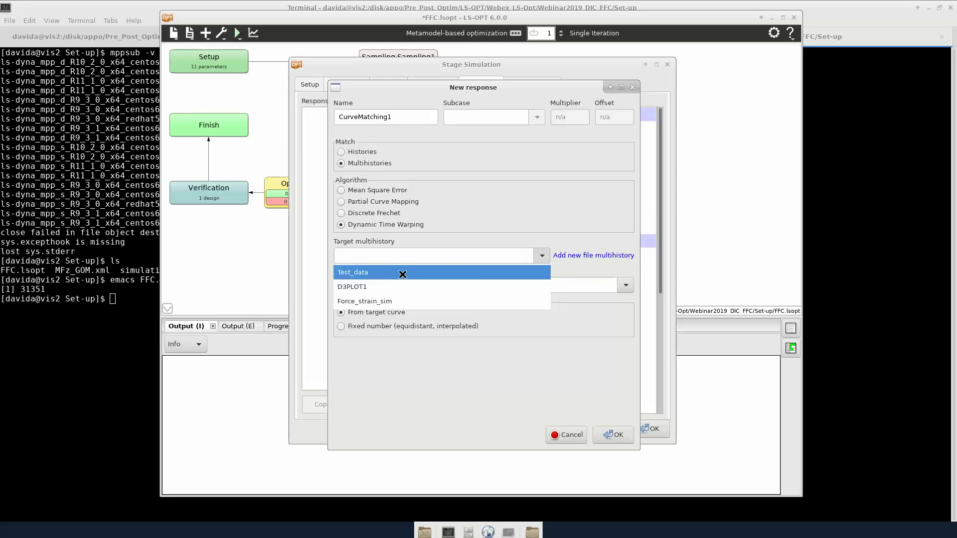
left_click(387, 276)
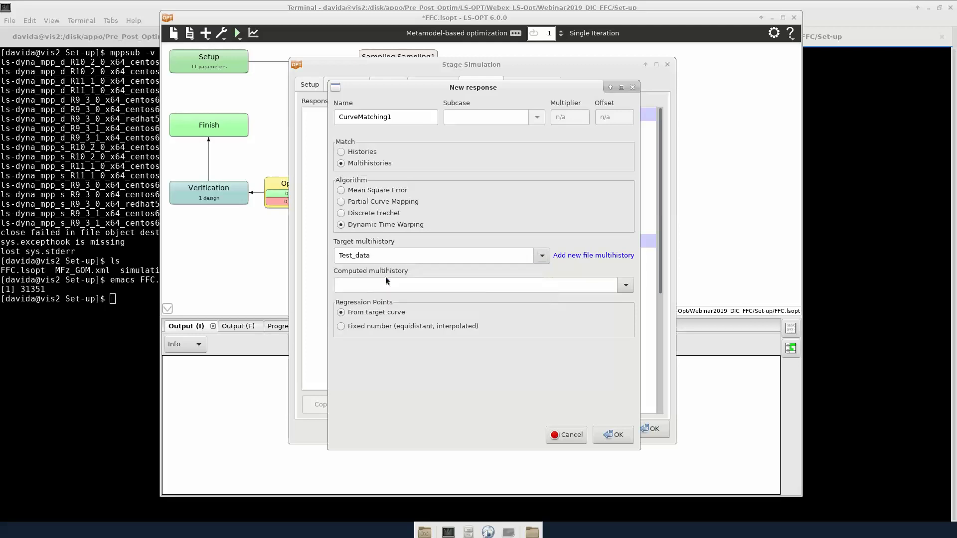
left_click(625, 287)
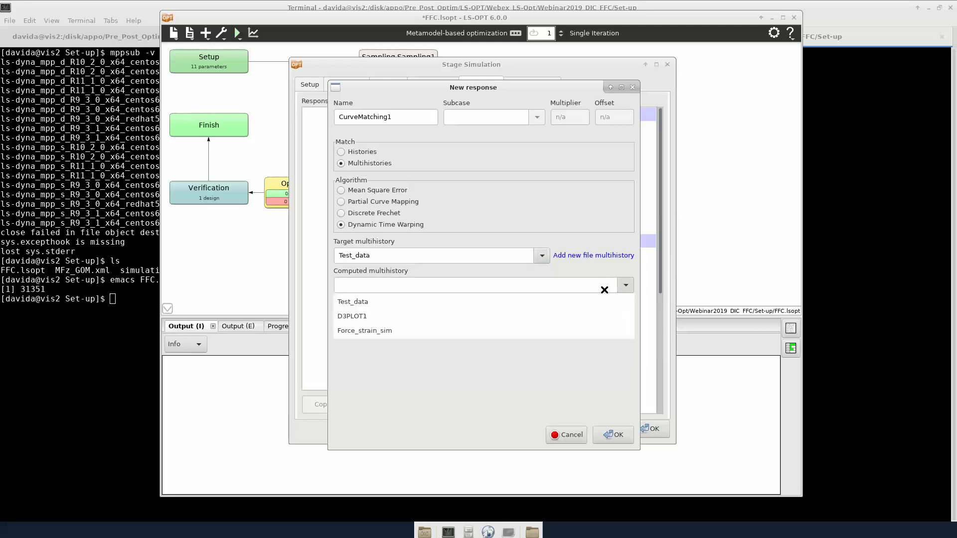
left_click(391, 332)
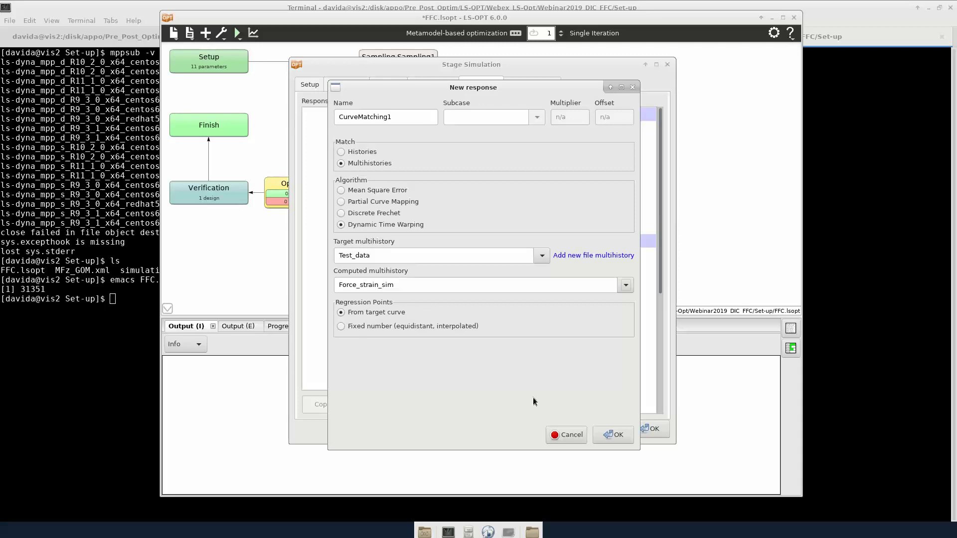
left_click(613, 436)
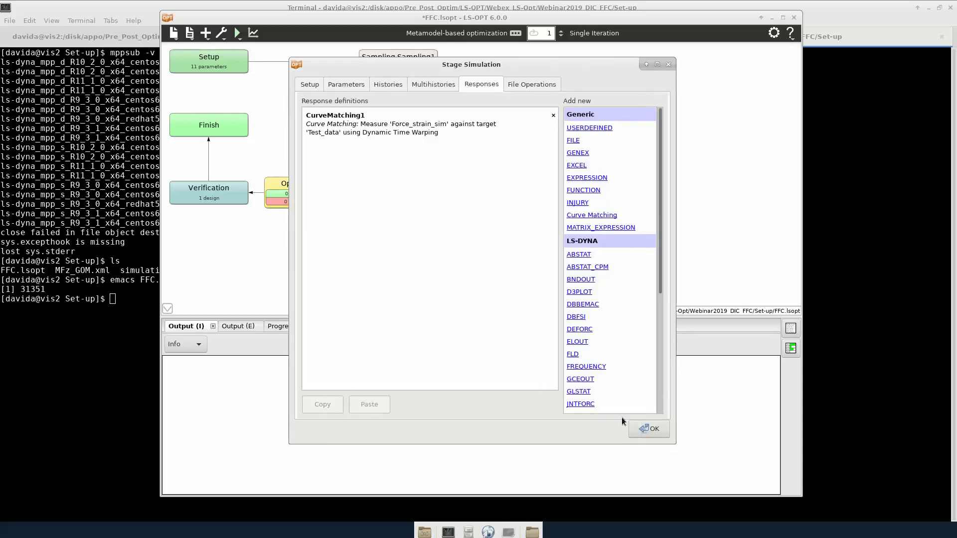
Step: Add CurveMatching1 as the only optimization objective with weight 1
left_click(647, 428)
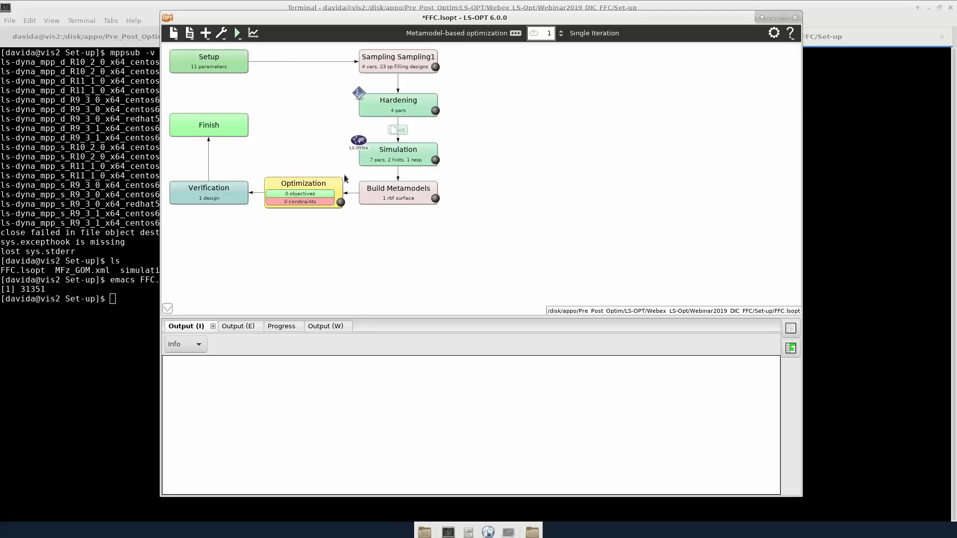
left_click(303, 196)
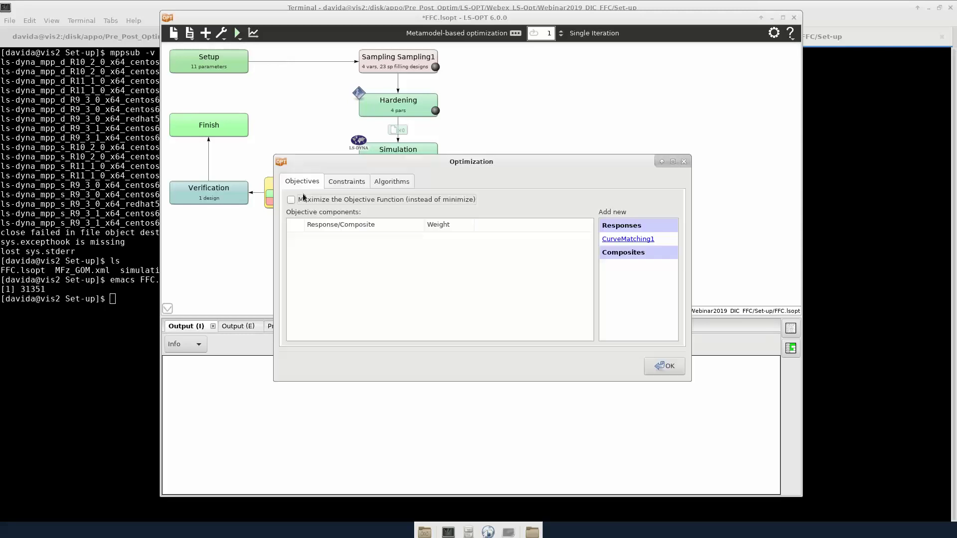
left_click(628, 240)
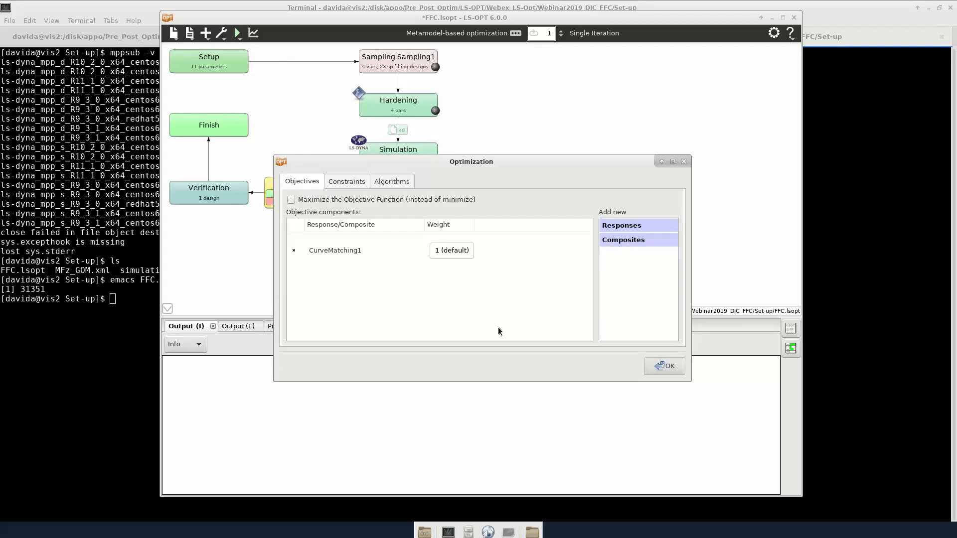
left_click(668, 367)
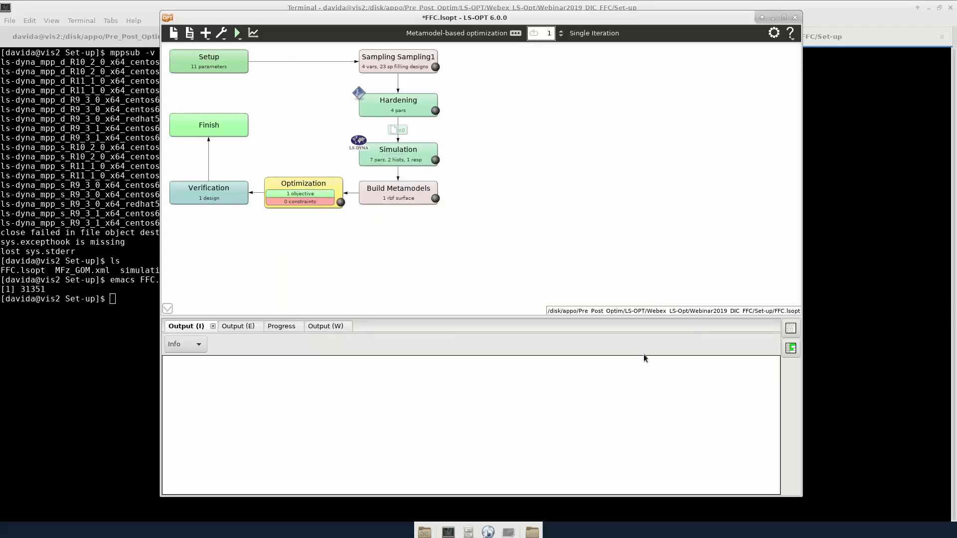
Step: Change the metamodel-based optimization strategy to Sequential with Domain Reduction (SRSM)
left_click(515, 34)
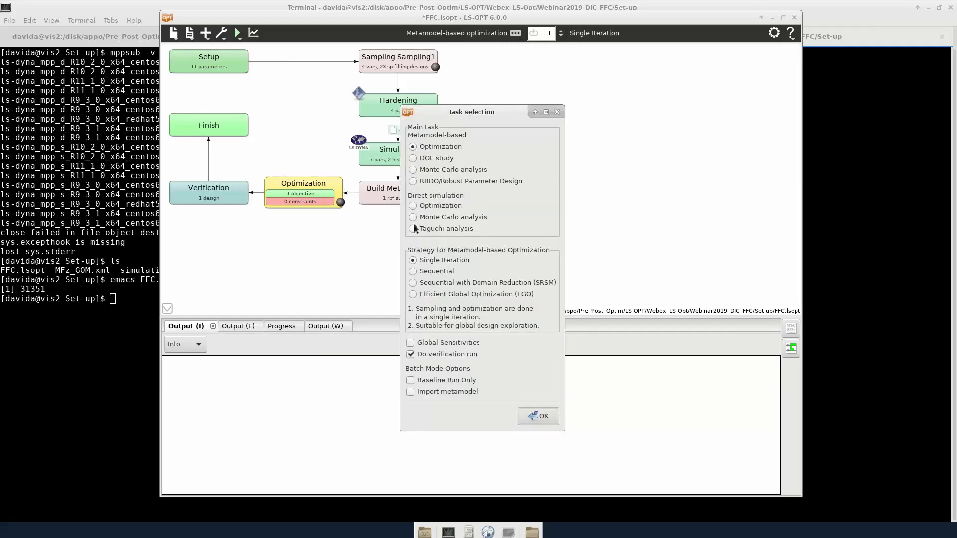
left_click(412, 283)
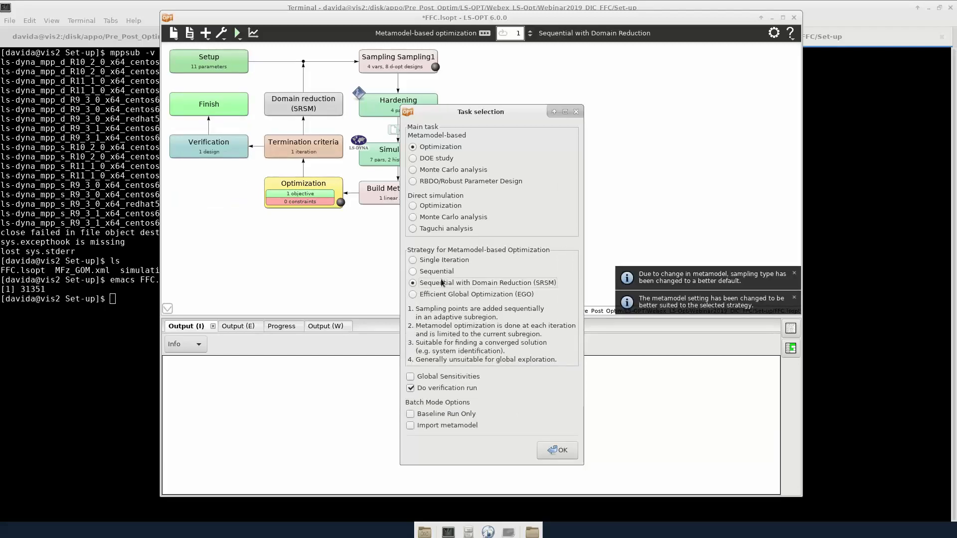
left_click(562, 451)
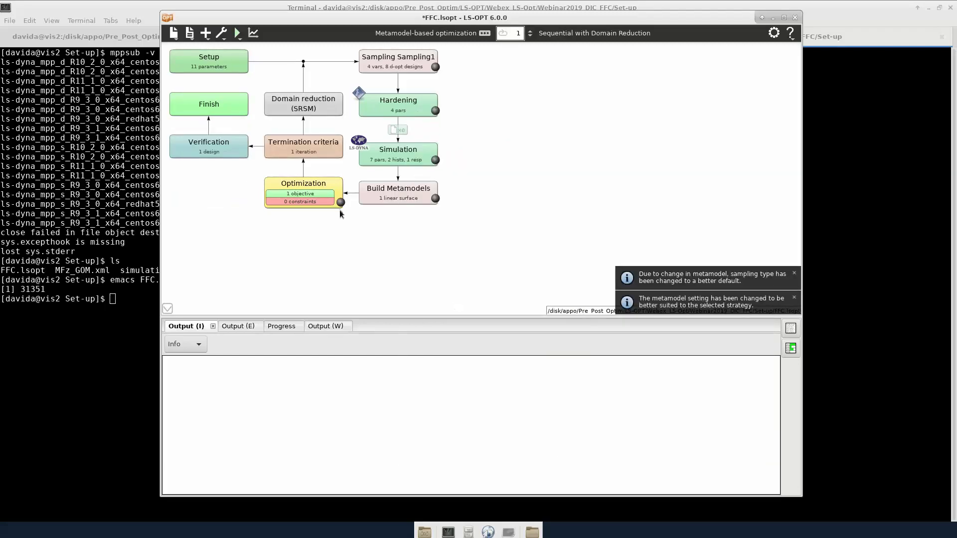
Step: Set the maximum number of iterations in the termination criteria to 10
left_click(309, 149)
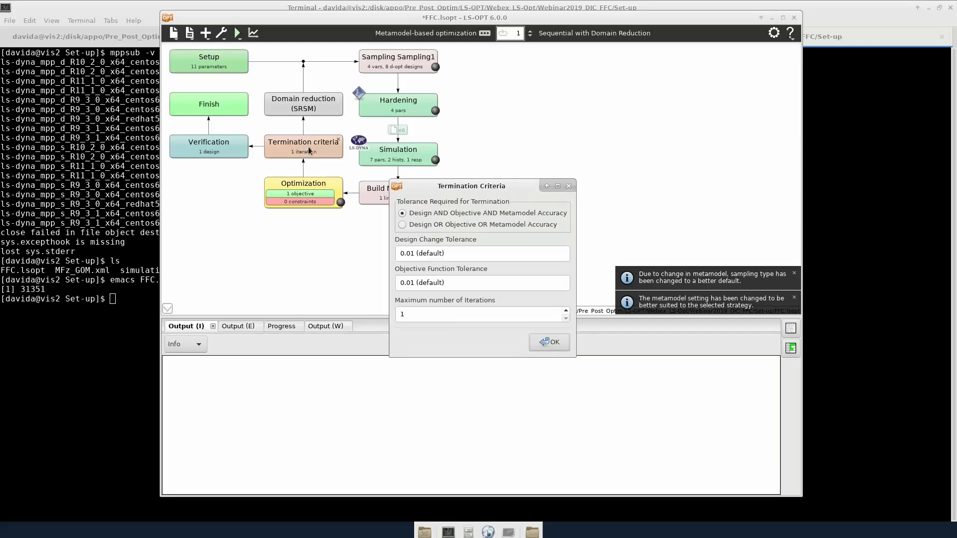
left_click(423, 314)
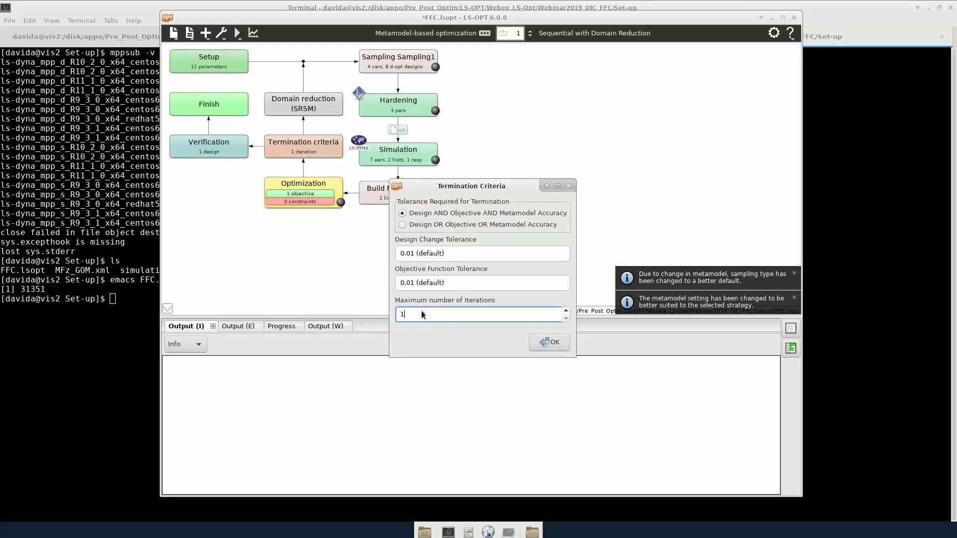
left_click(552, 343)
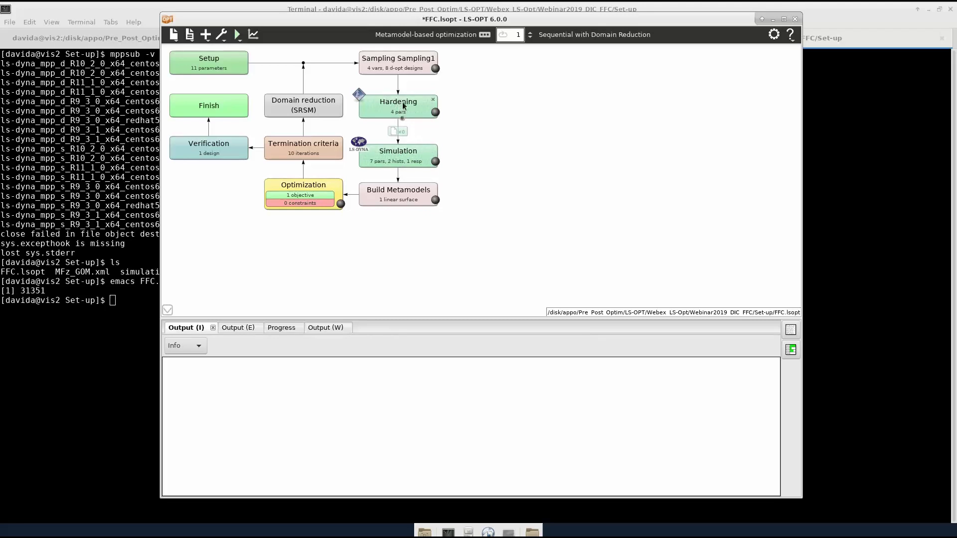
Step: Make the Hardening stage run its jobs in the Simulation stage's directory
left_click(394, 132)
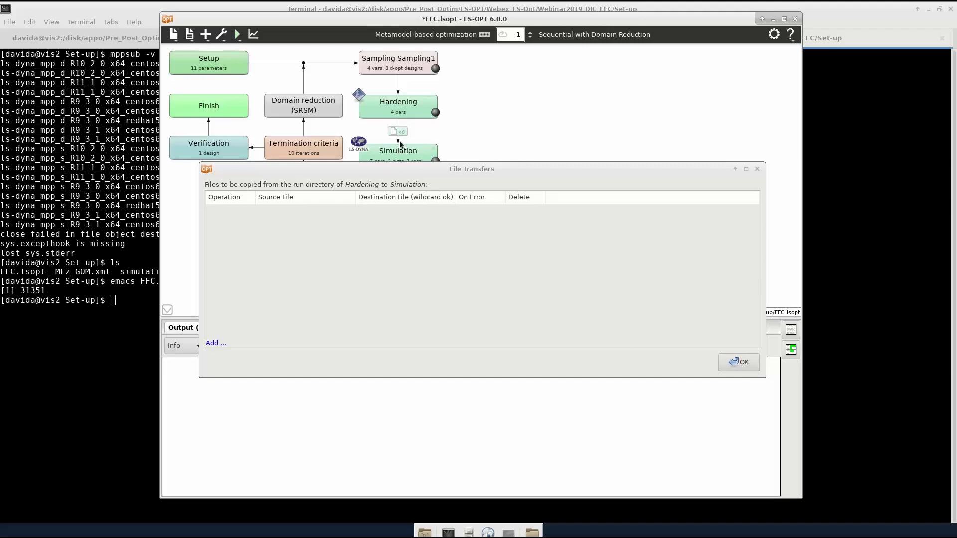
left_click(741, 366)
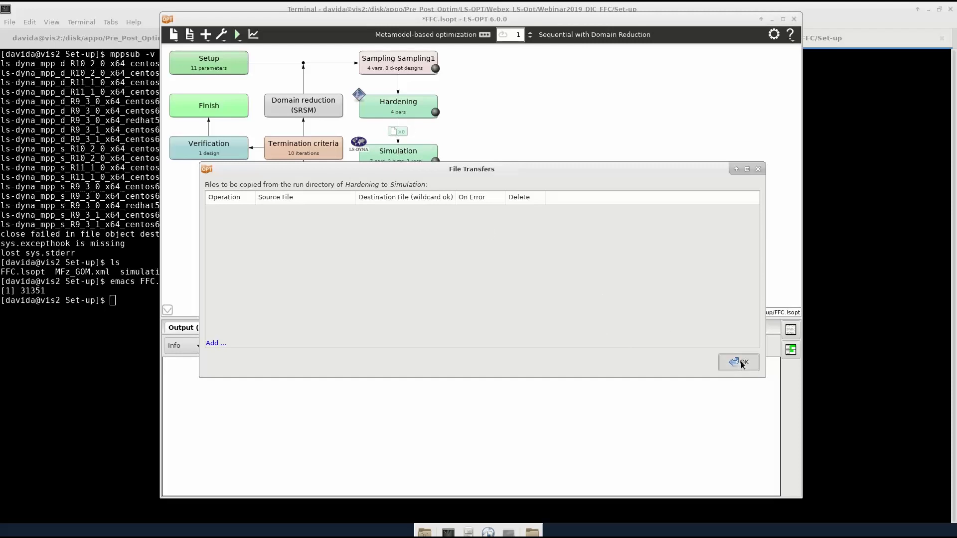
double_click(382, 101)
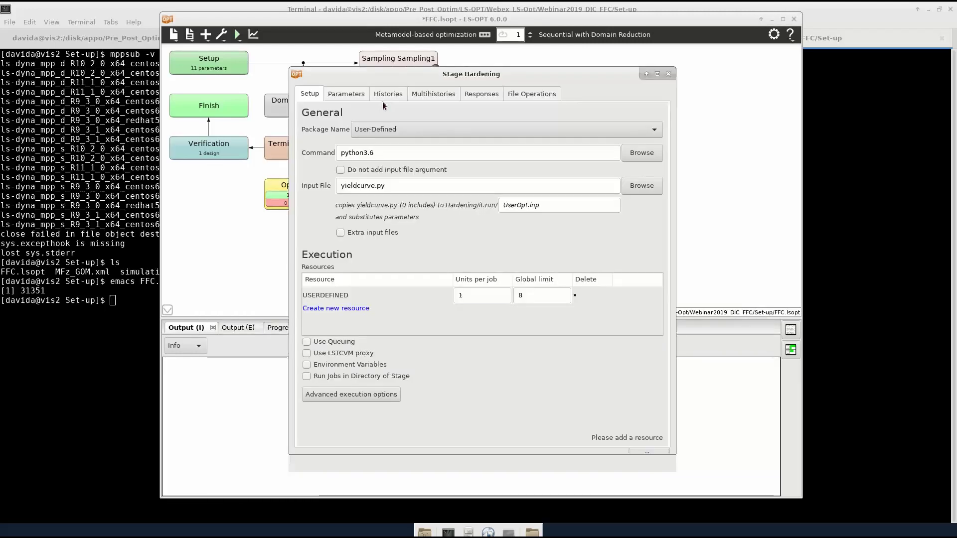
left_click(307, 377)
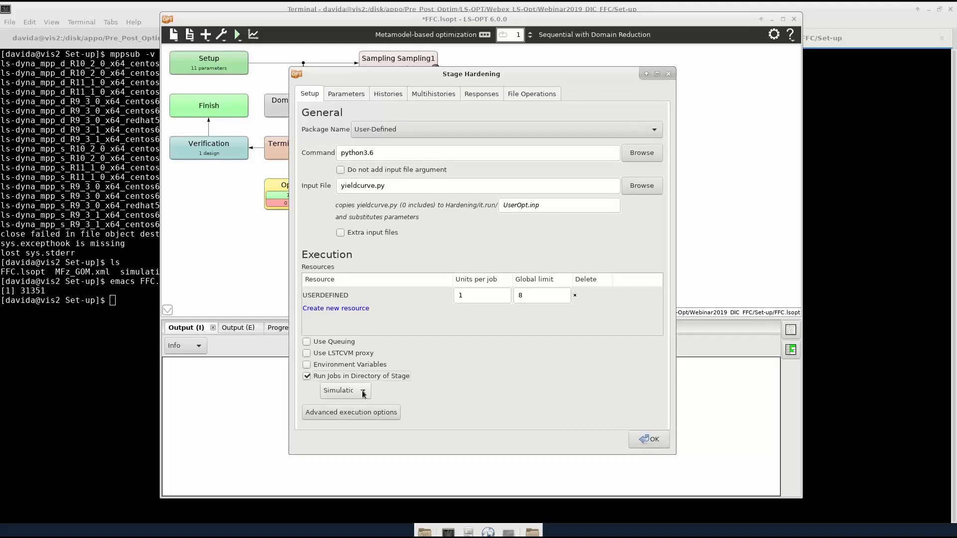
left_click(645, 438)
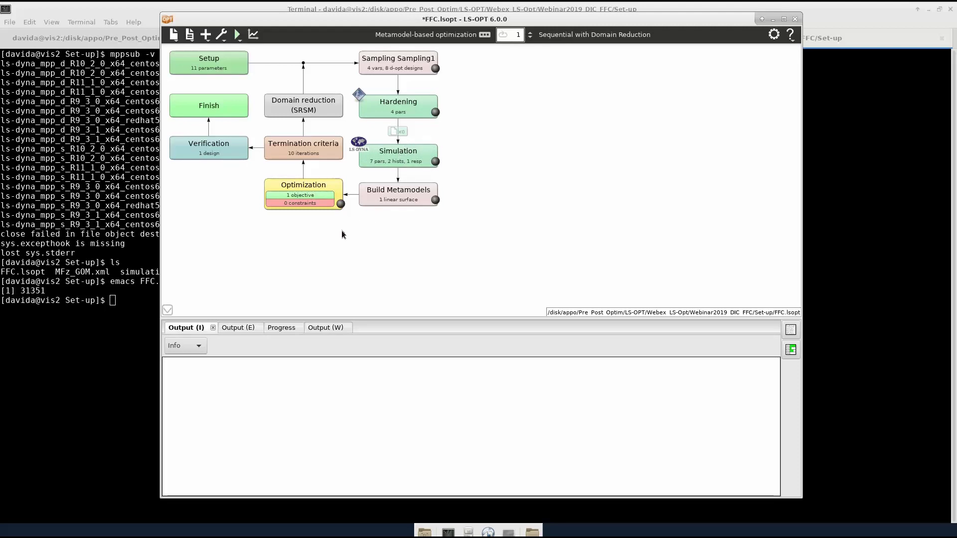
Step: Start the optimization run from the Run dropdown
left_click(238, 34)
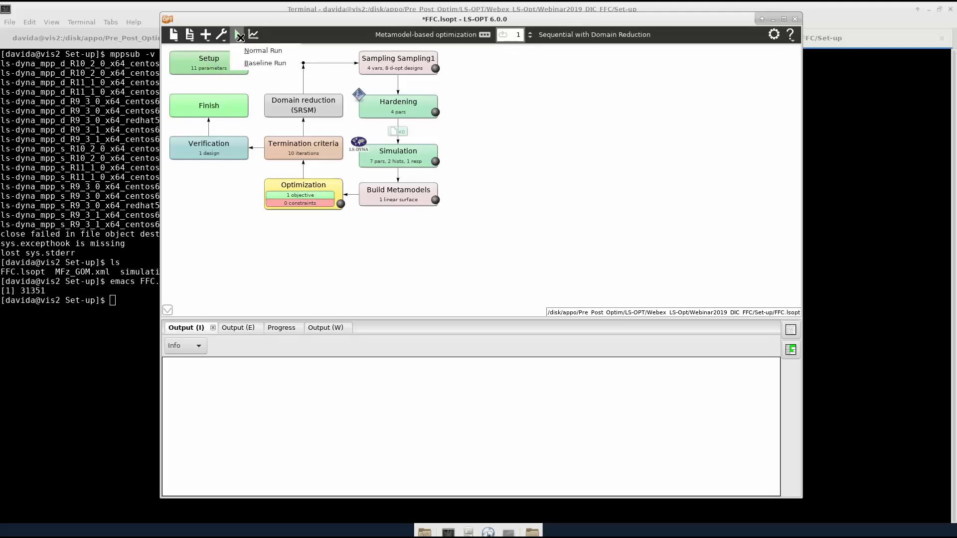
left_click(255, 64)
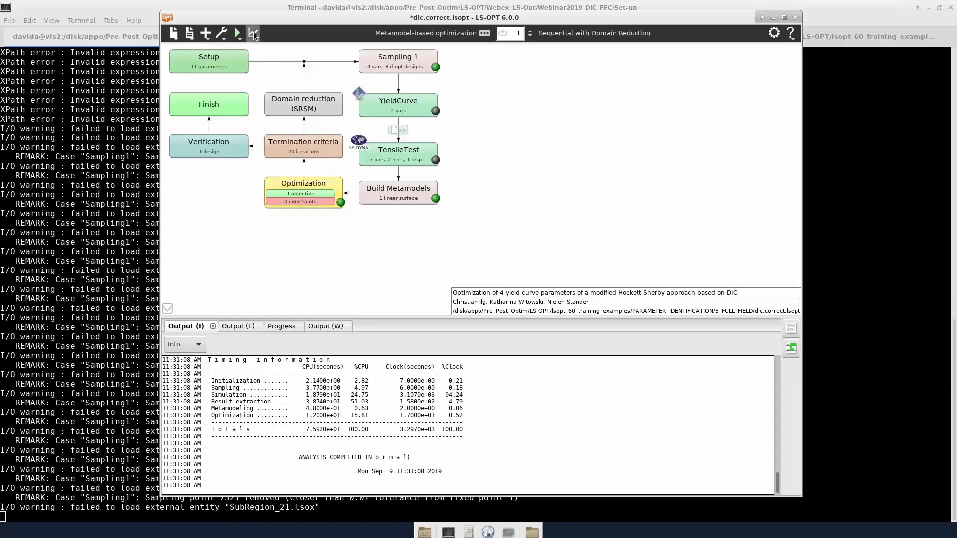
Step: Plot the force_vs_strain_comp histories overlaid with the experimental force_vs_strain_exp points in the Viewer
left_click(254, 35)
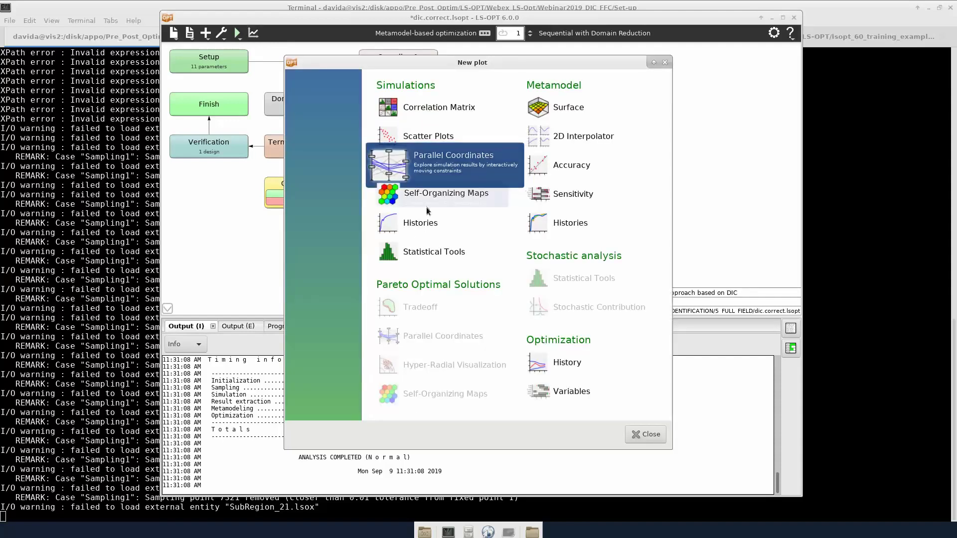
left_click(417, 228)
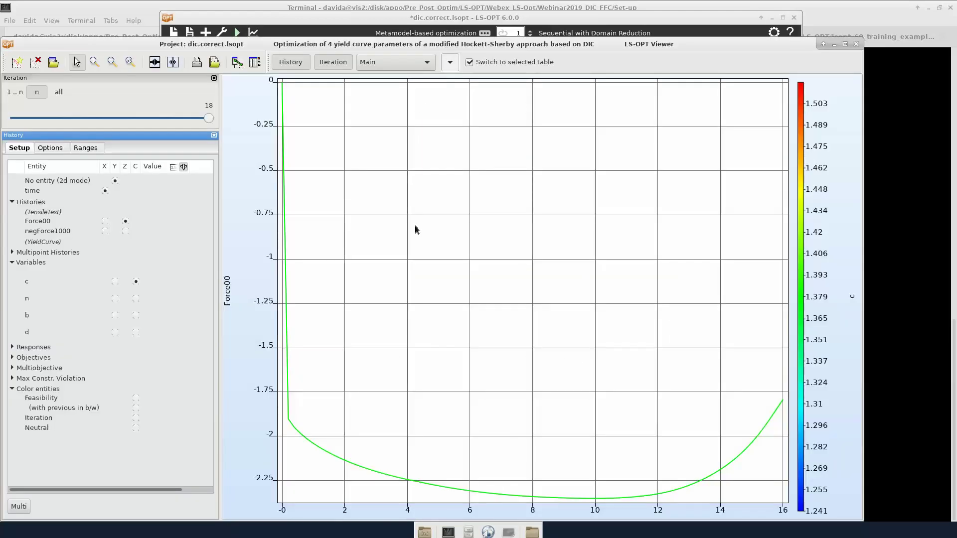
left_click(12, 253)
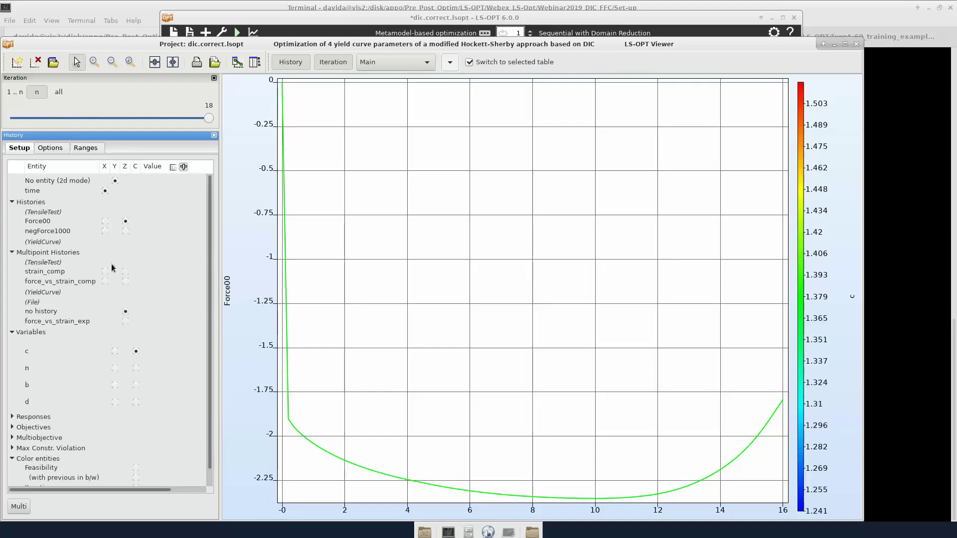
left_click(125, 282)
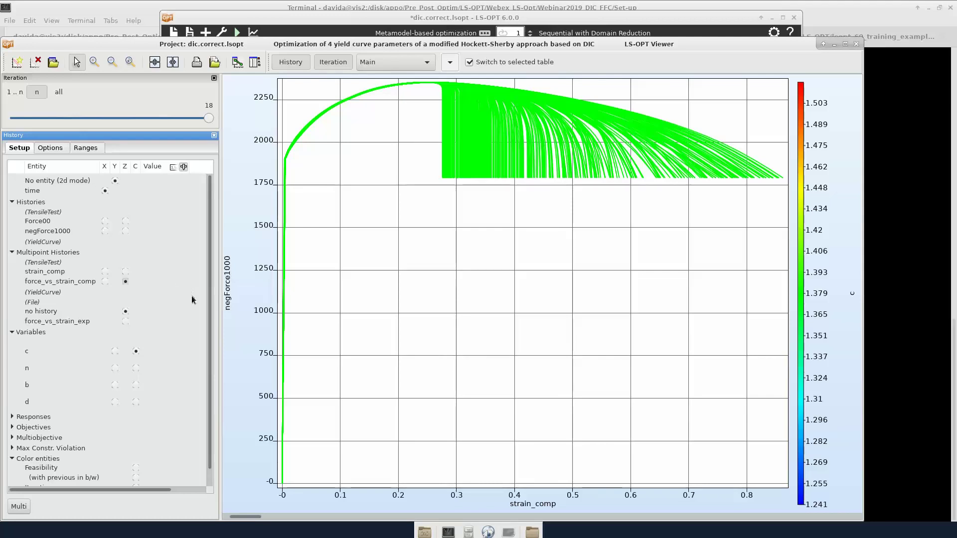
left_click(126, 322)
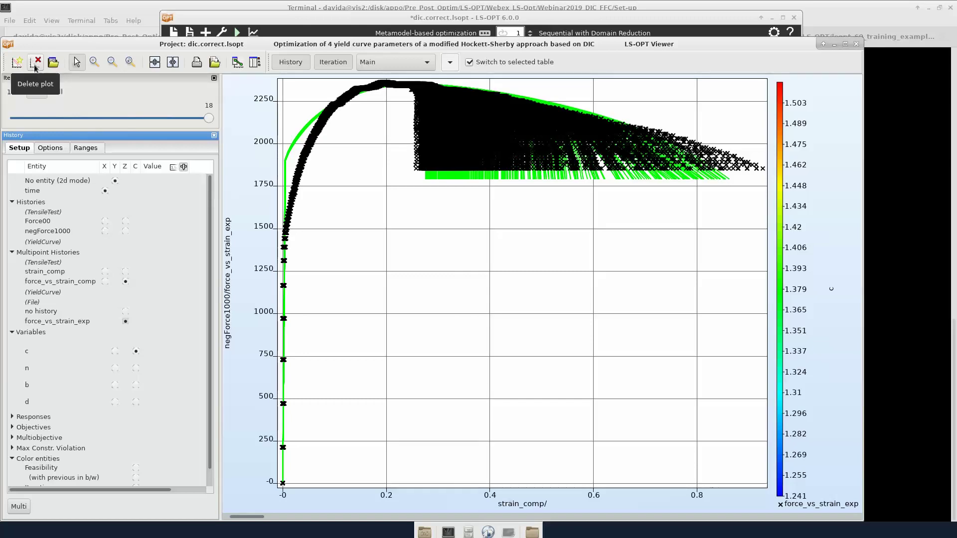
Step: Create a new Optimization History plot showing variables n, b and d over the iterations
left_click(17, 61)
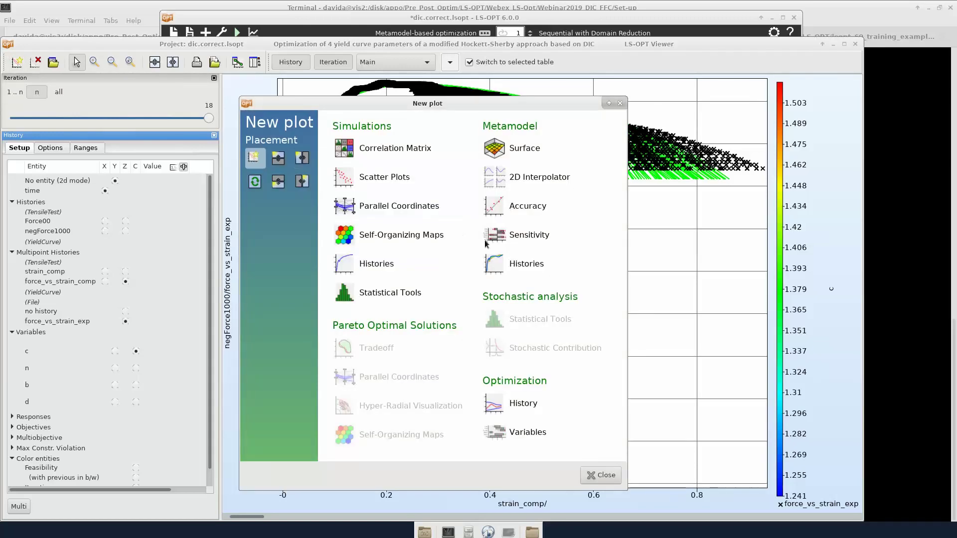
left_click(533, 398)
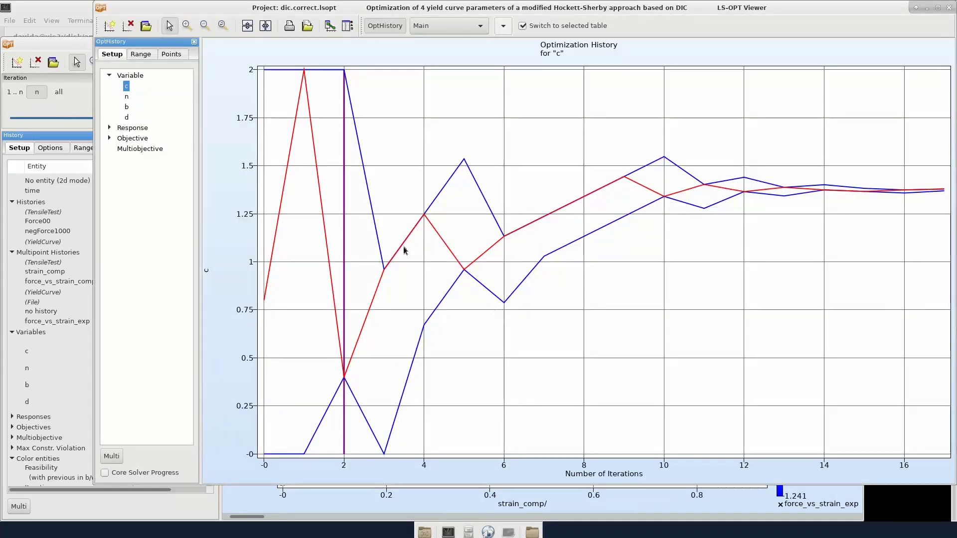
left_click(127, 99)
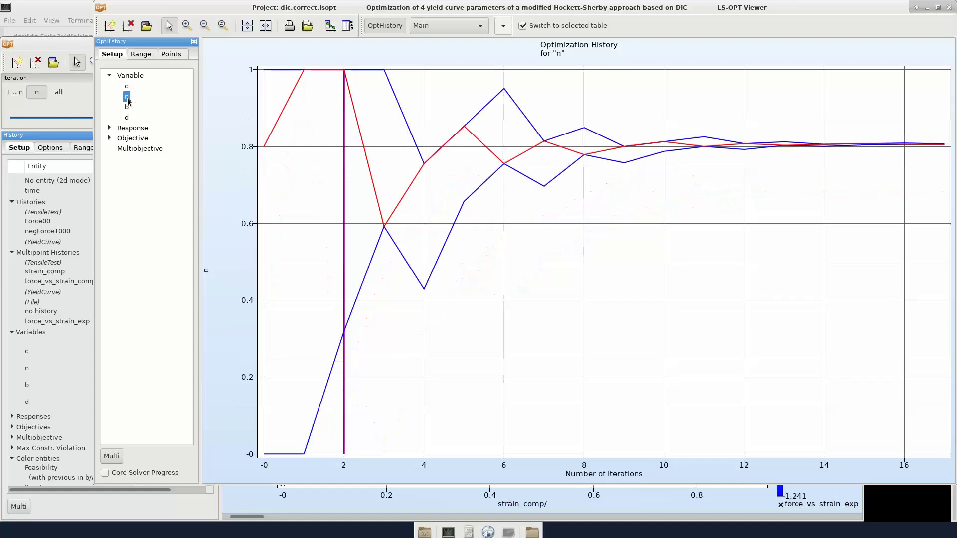
left_click(127, 106)
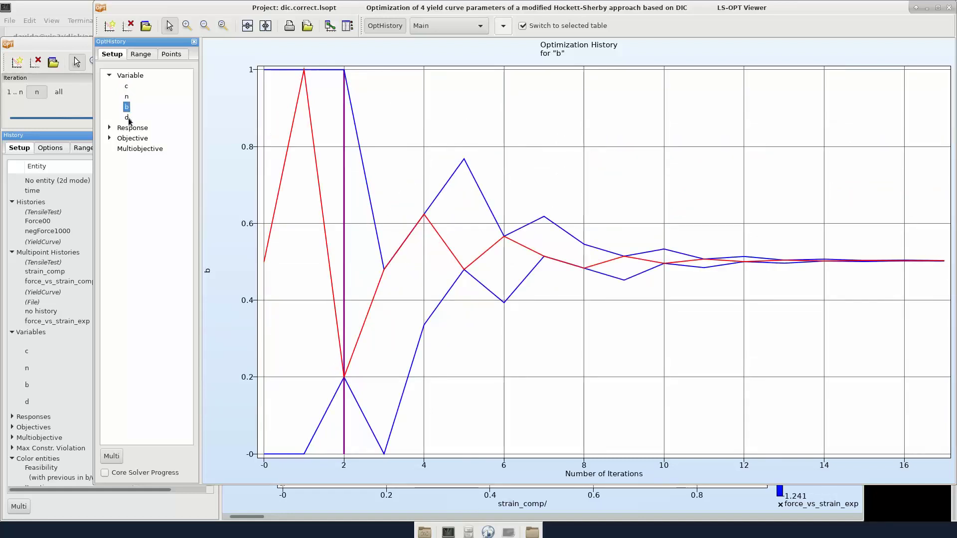
left_click(127, 118)
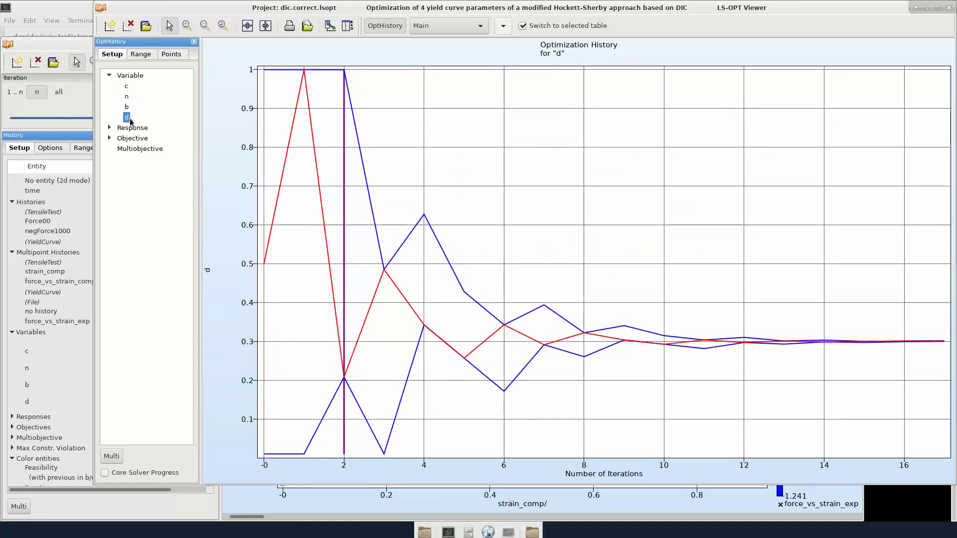